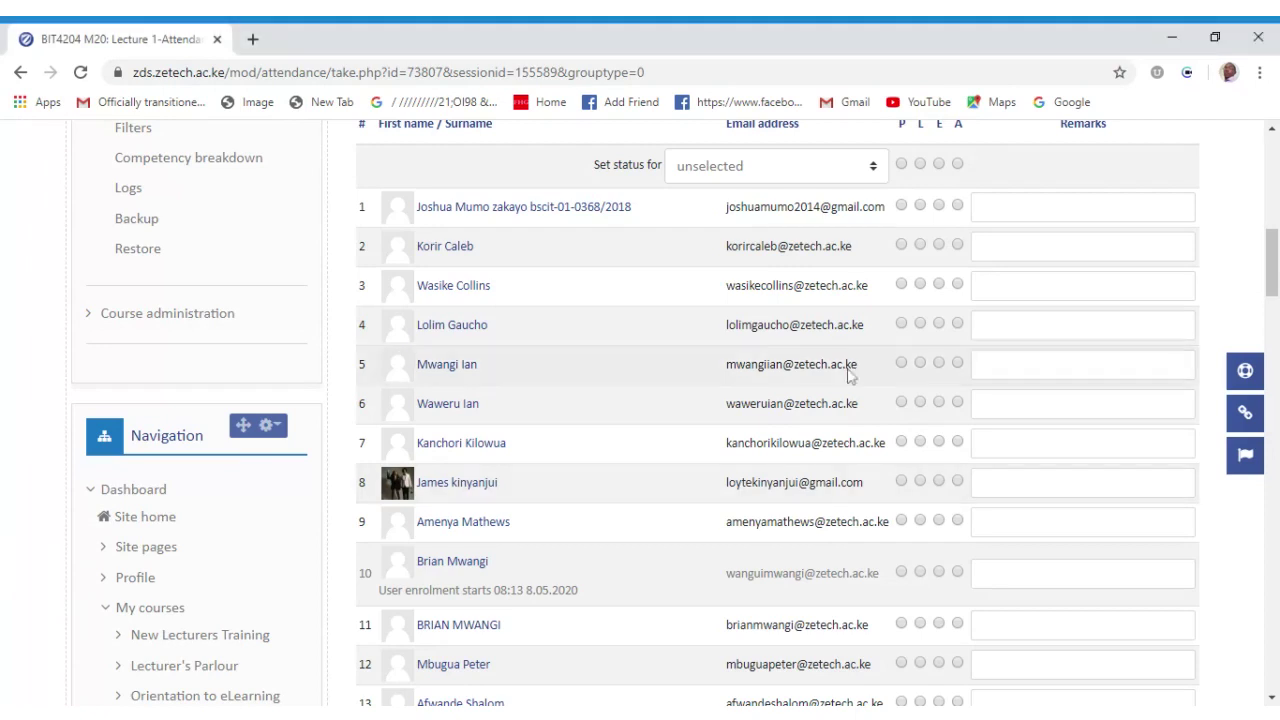
Mark the students in rows 1 to 3 of the attendance list as absent (A)
{"action": "left_click", "coordinate": [958, 245]}
{"action": "left_click", "coordinate": [958, 205]}
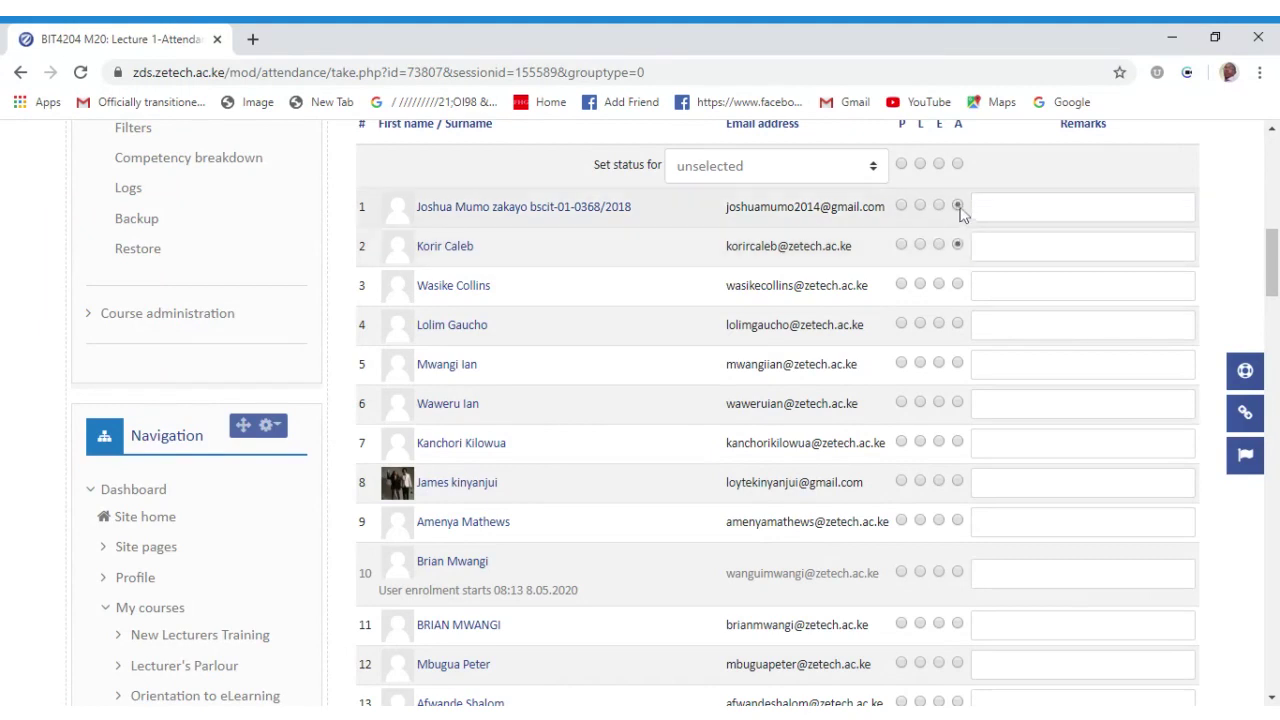
{"action": "left_click", "coordinate": [958, 285]}
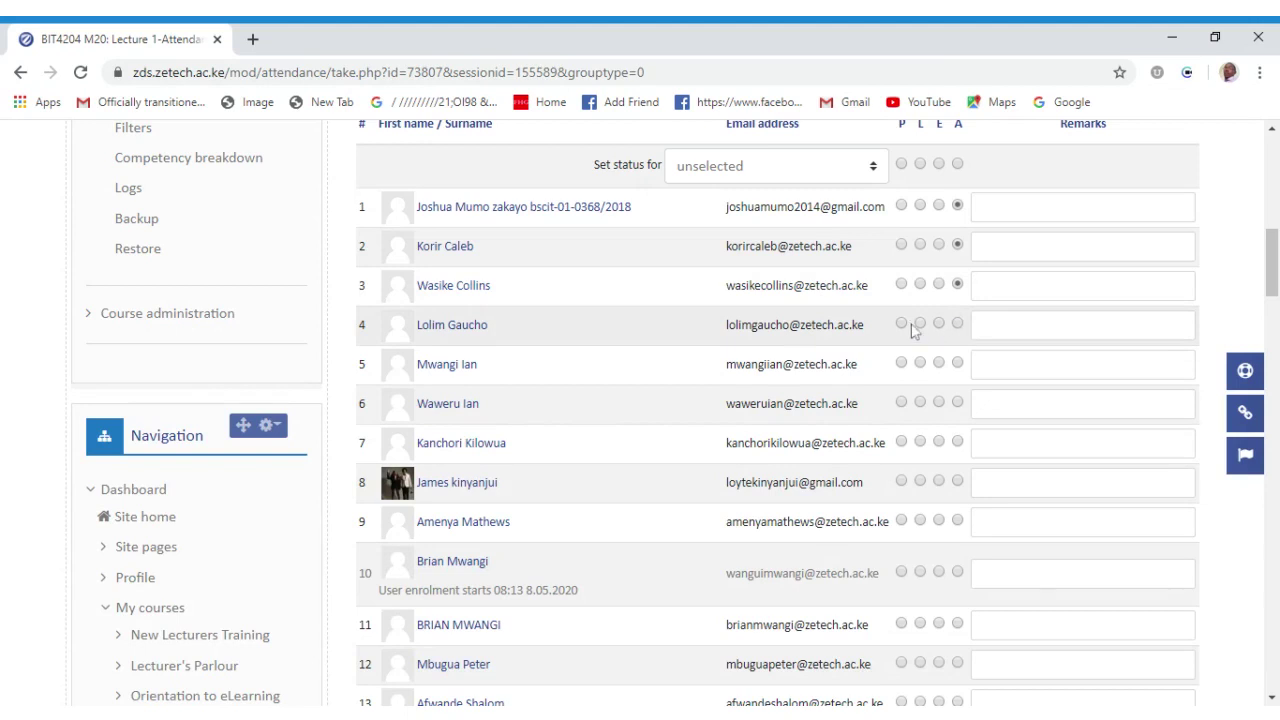
Mark the students in rows 4 to 7 as present (P) and the one in row 8 as absent (A)
{"action": "left_click", "coordinate": [901, 324]}
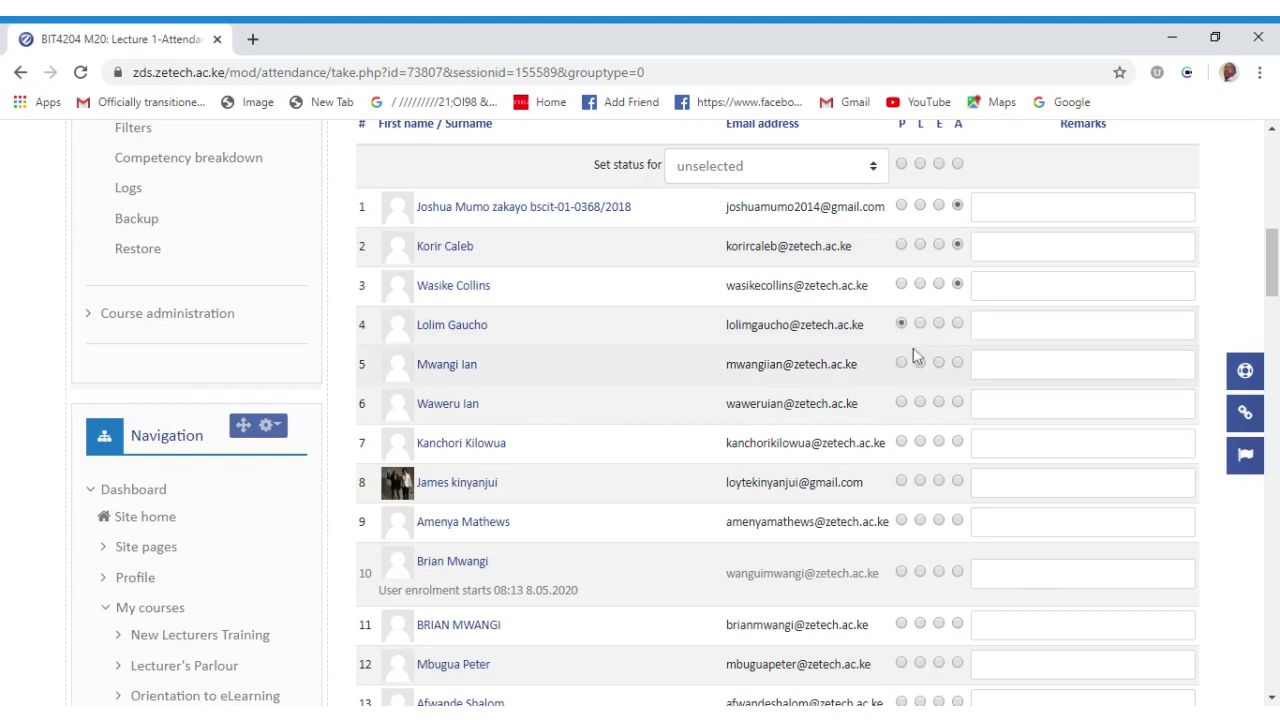
{"action": "left_click", "coordinate": [902, 366]}
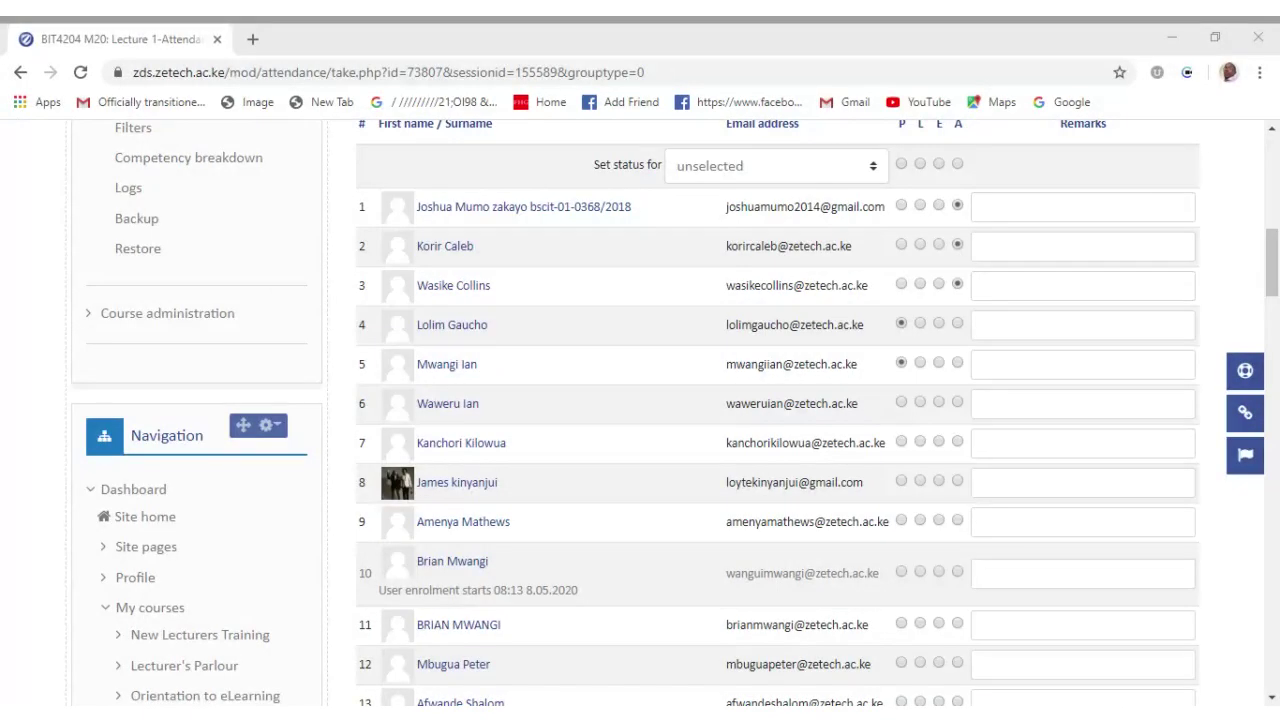
{"action": "left_click", "coordinate": [898, 408]}
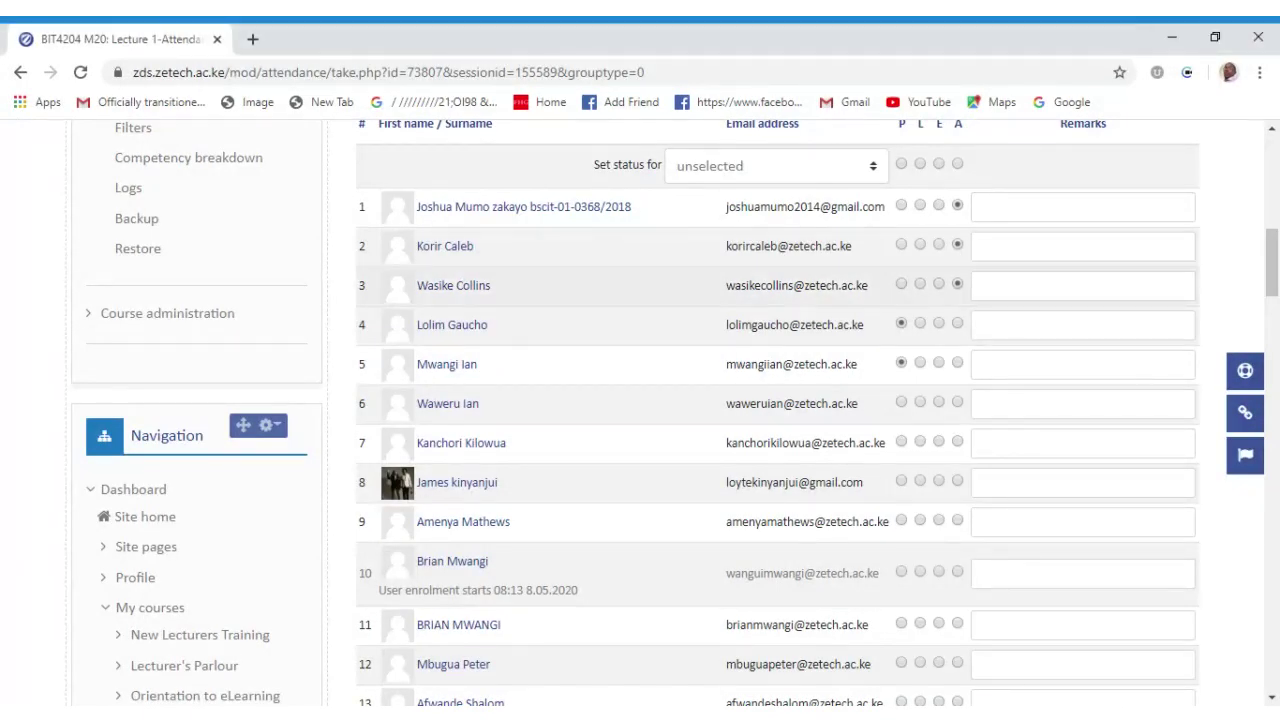
{"action": "left_click", "coordinate": [901, 404]}
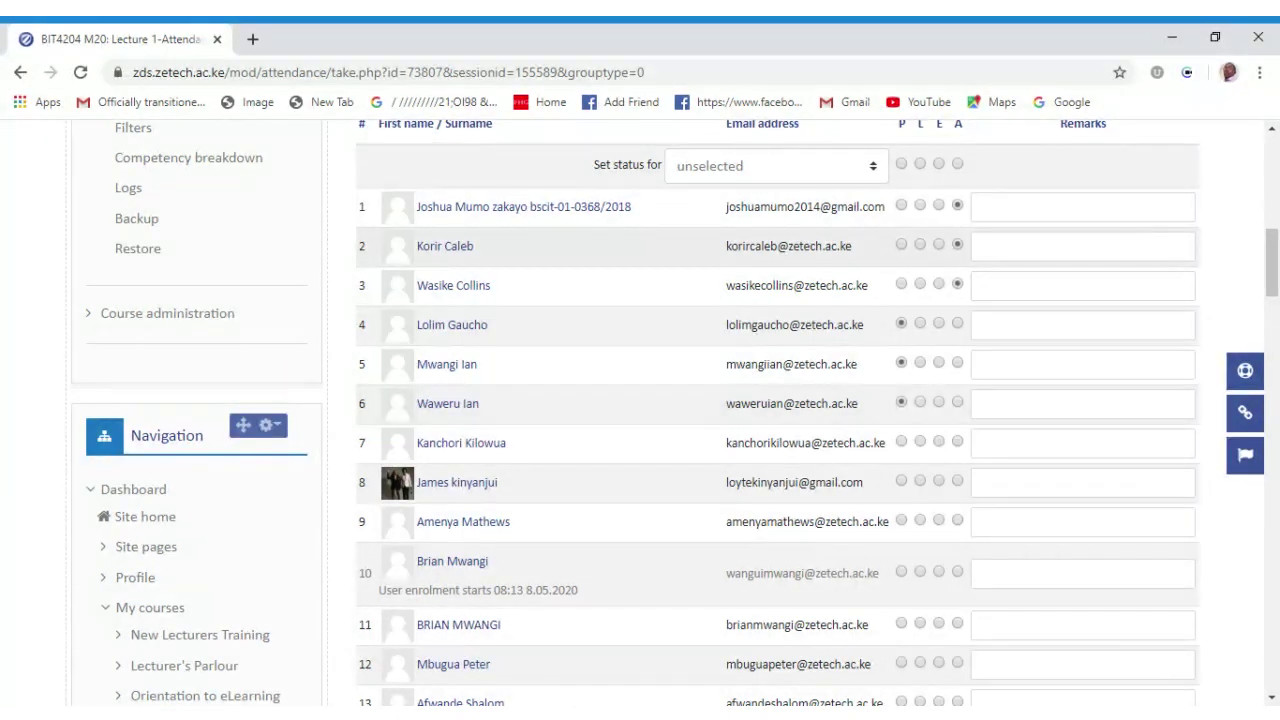
{"action": "left_click", "coordinate": [902, 442]}
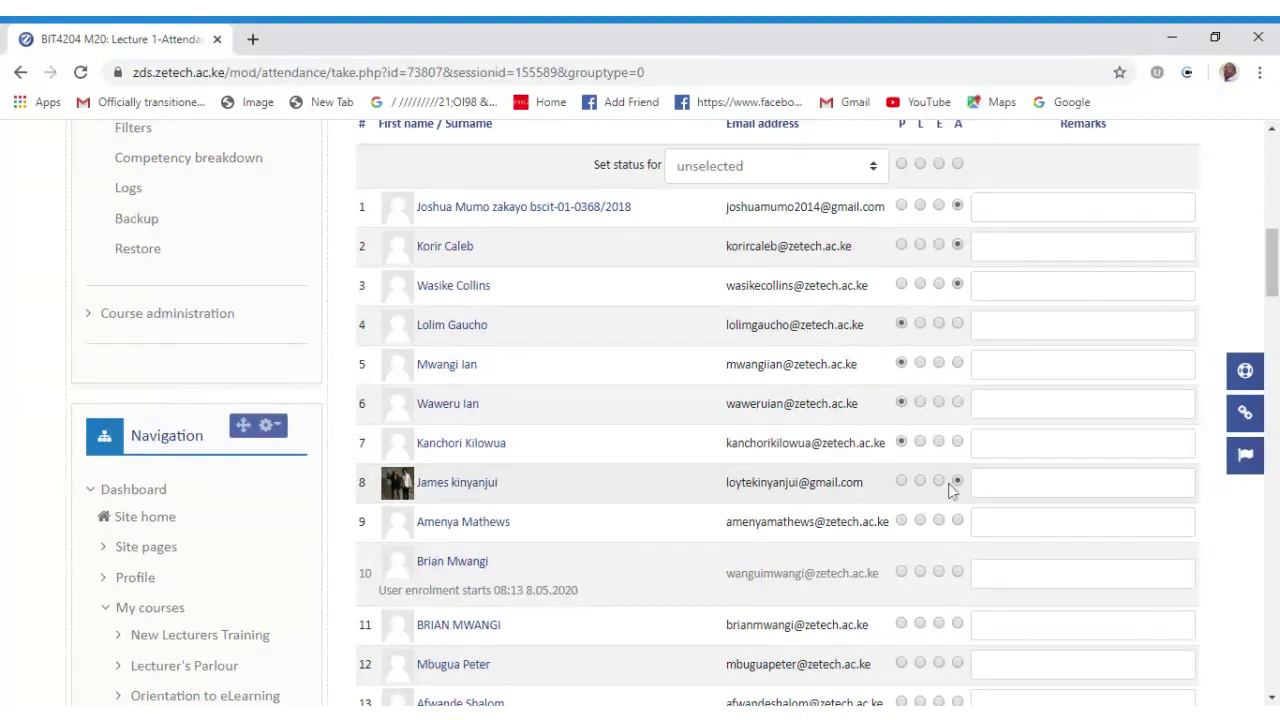
Mark the student in row 9 as present (P) and the one in row 10 as absent (A)
{"action": "left_click", "coordinate": [901, 521]}
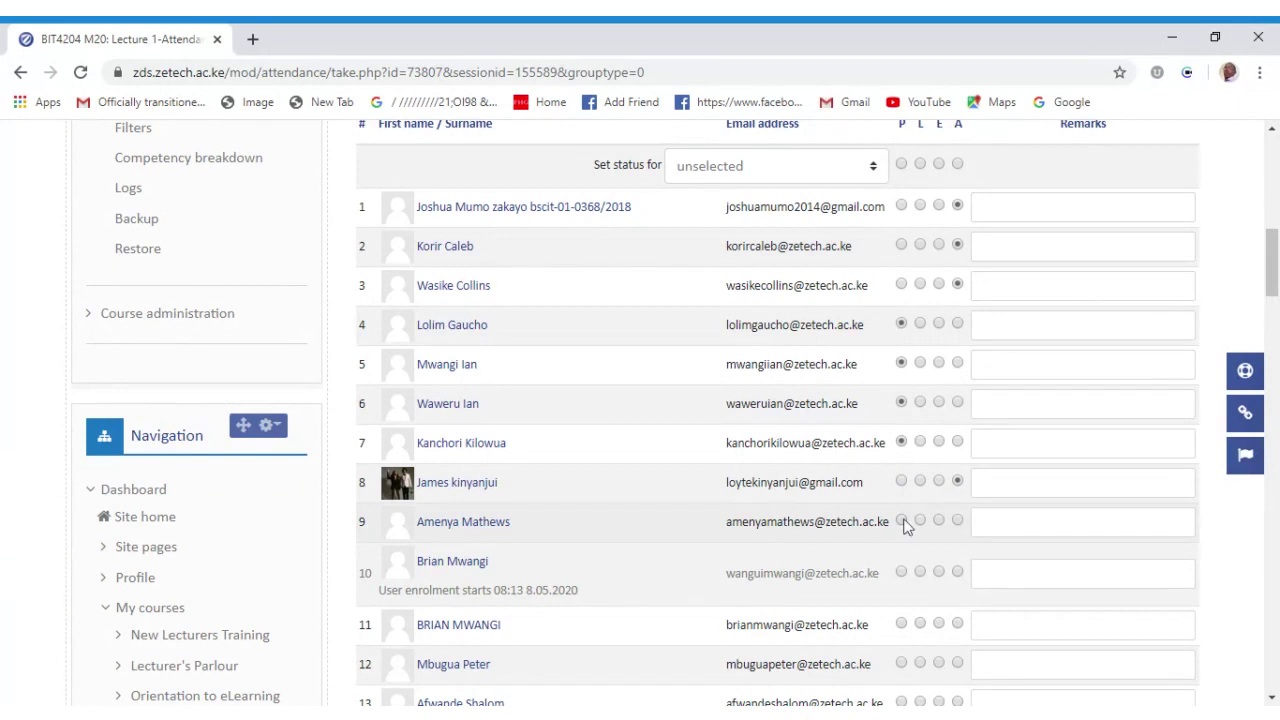
{"action": "left_click", "coordinate": [901, 572]}
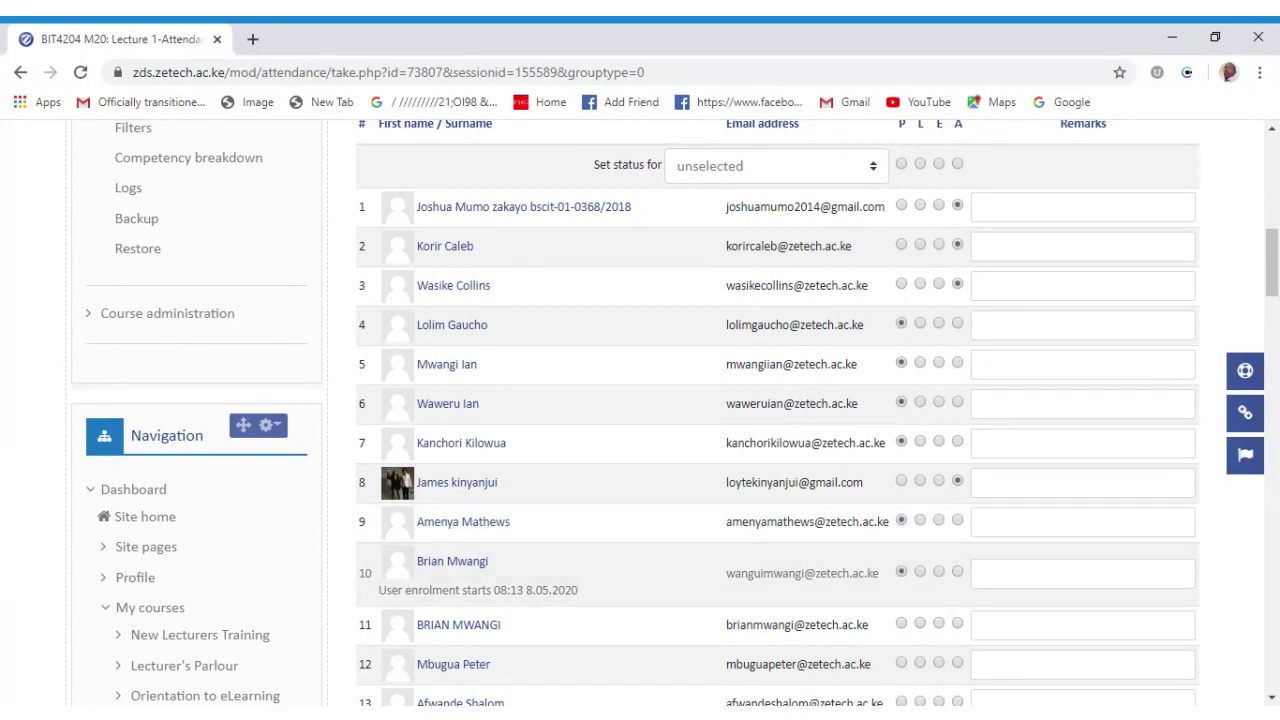
{"action": "left_click_drag", "start_coordinate": [1274, 269], "coordinate": [1276, 306]}
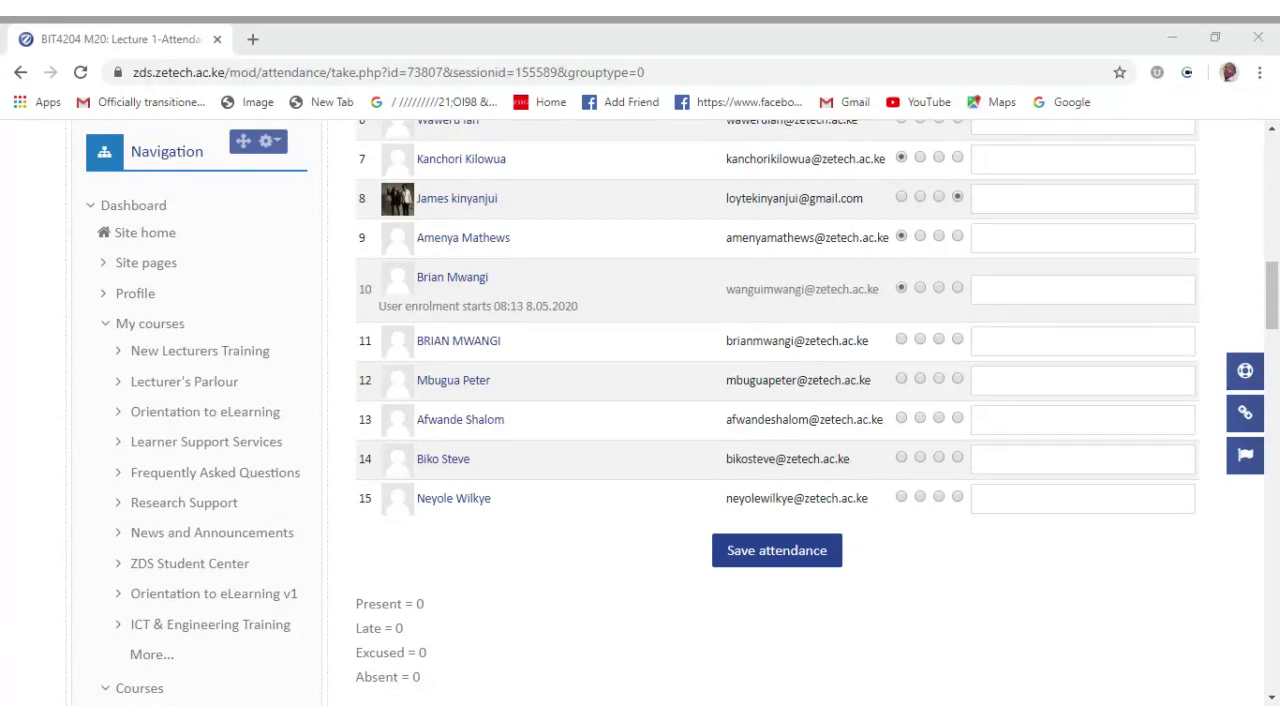
{"action": "left_click", "coordinate": [830, 578]}
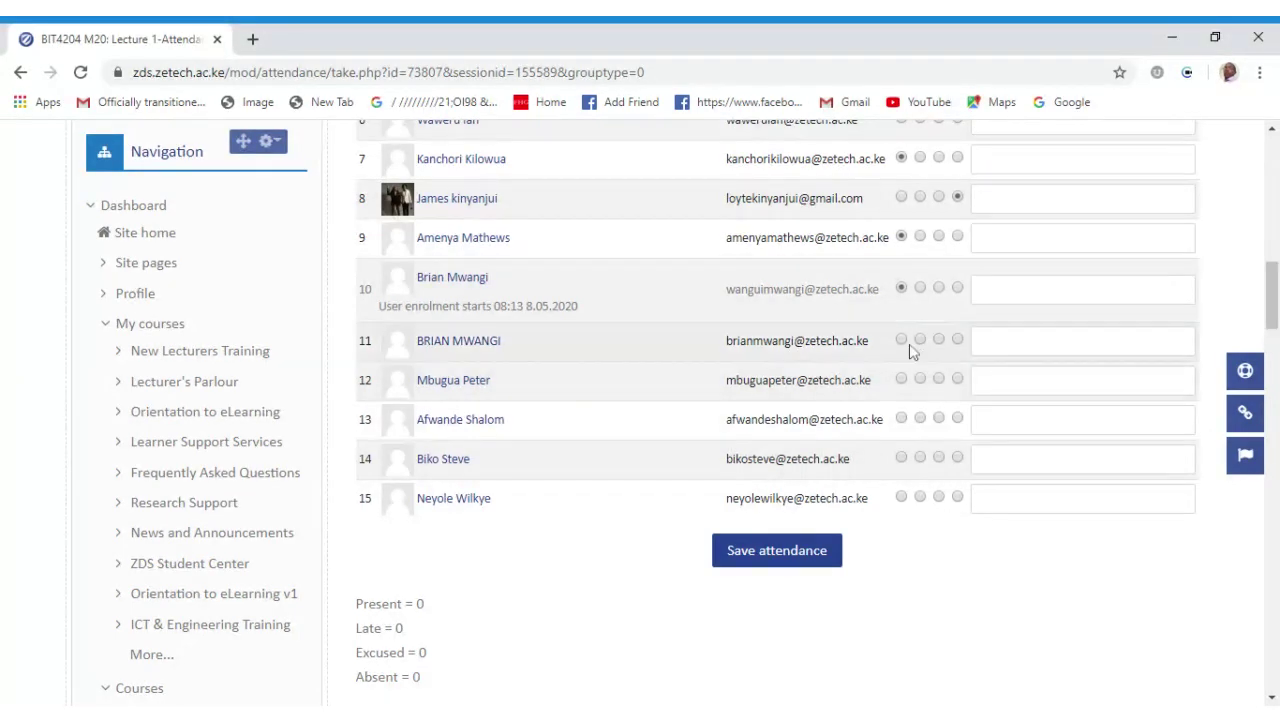
{"action": "left_click", "coordinate": [958, 289]}
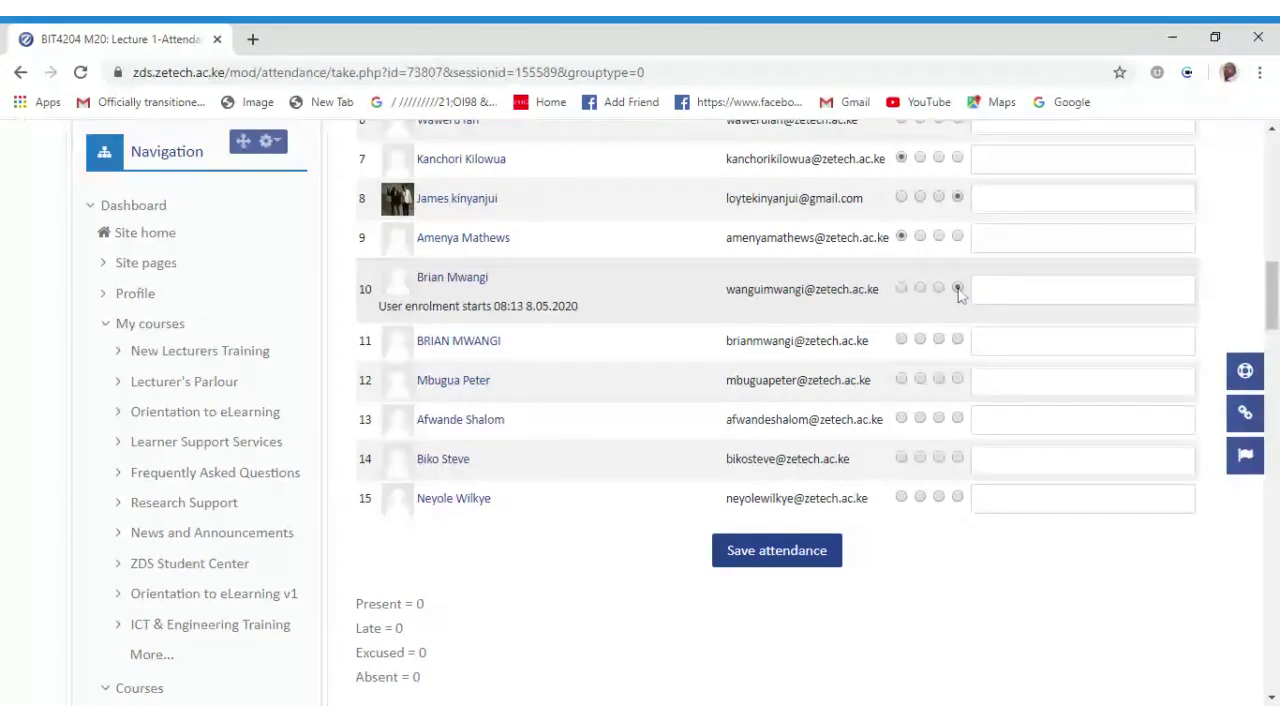
Mark rows 11 to 13 as present (P) and rows 14 and 15 as absent (A), and save the attendance
{"action": "left_click", "coordinate": [901, 340]}
{"action": "left_click", "coordinate": [901, 379]}
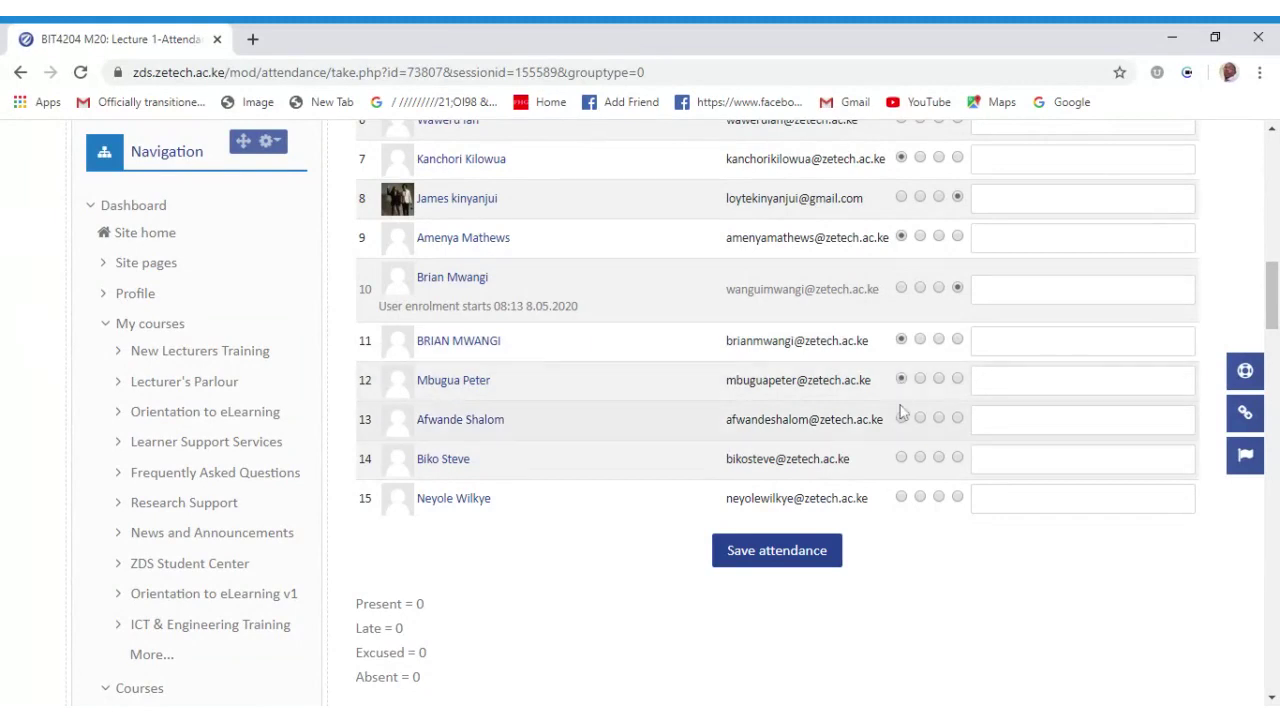
{"action": "left_click", "coordinate": [901, 418]}
{"action": "left_click", "coordinate": [957, 457]}
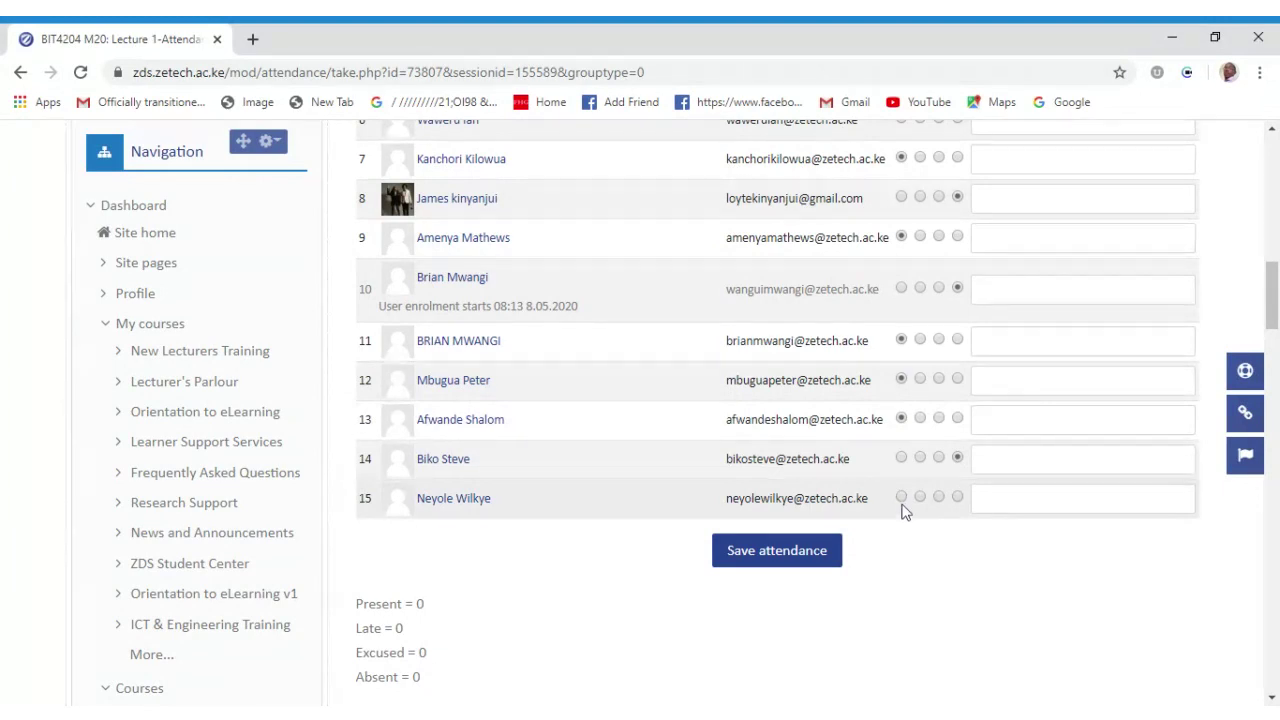
{"action": "left_click", "coordinate": [957, 497]}
{"action": "left_click", "coordinate": [797, 563]}
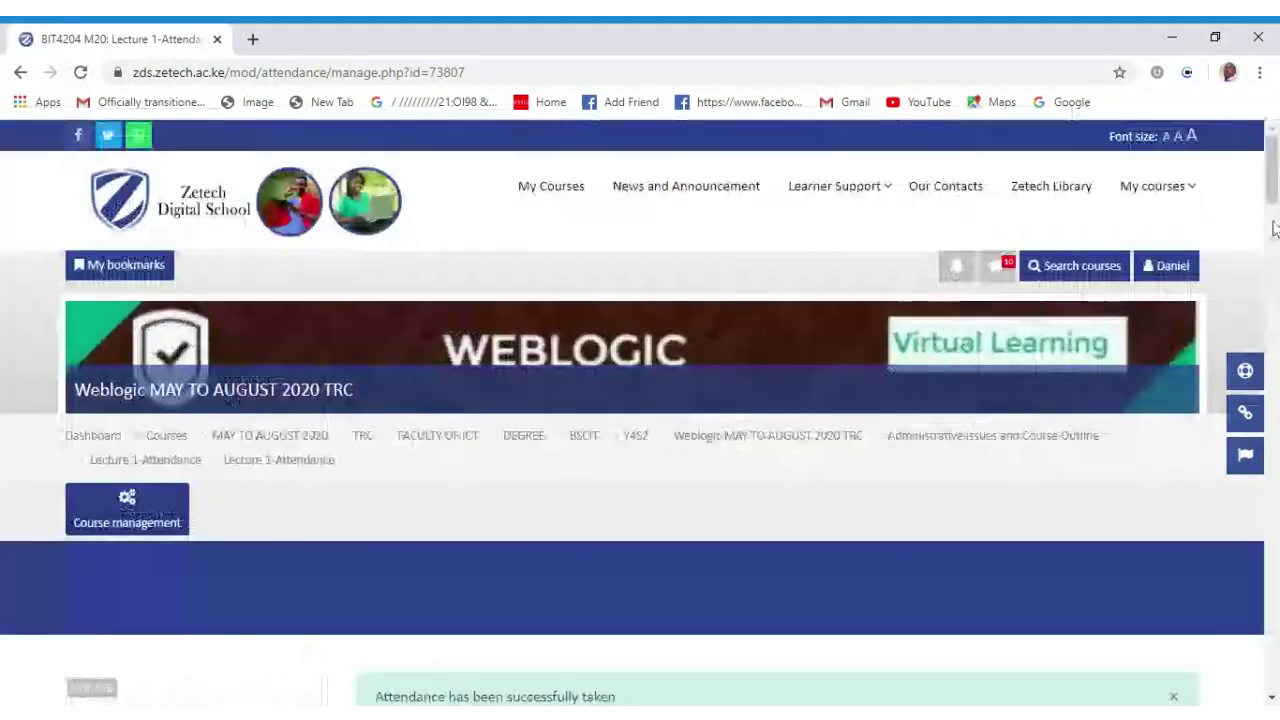
Reopen the attendance for the Fri 8 May 2020 session and review the recorded statuses and the totals below the list
{"action": "scroll", "coordinate": [1273, 258], "scroll_direction": "down", "scroll_amount": 5}
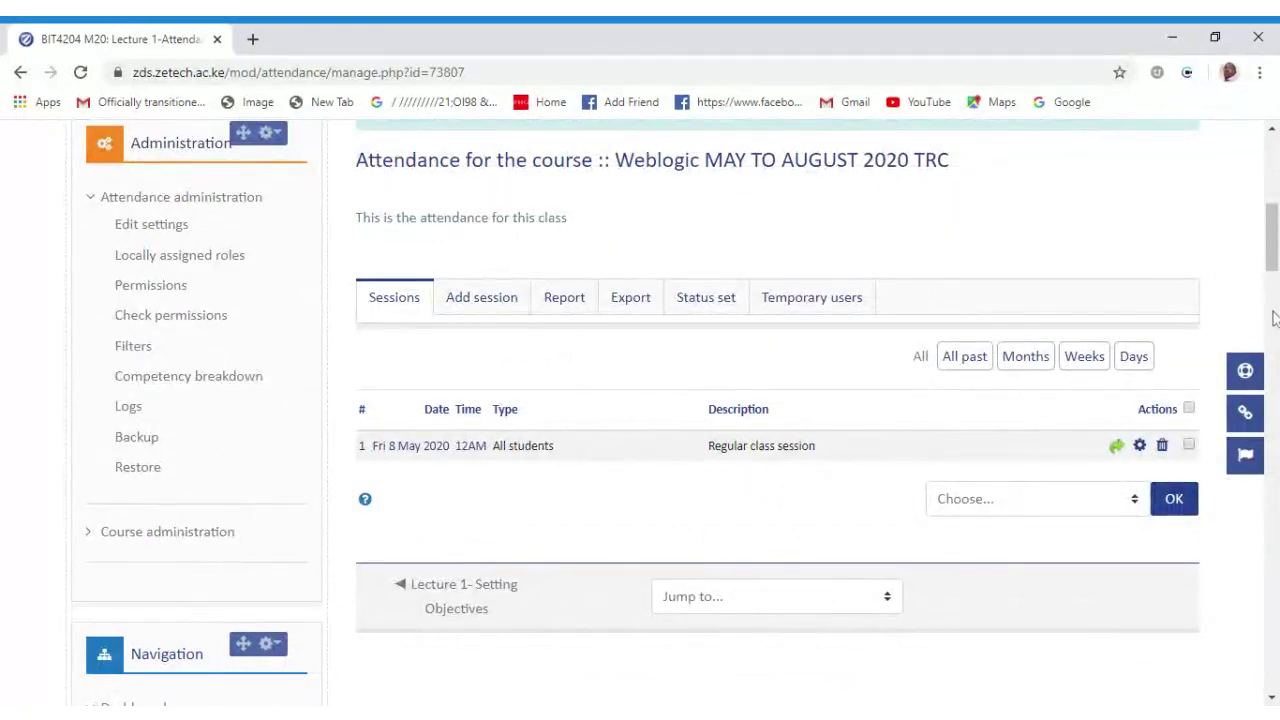
{"action": "scroll", "coordinate": [1270, 300], "scroll_direction": "down", "scroll_amount": 3}
{"action": "scroll", "coordinate": [1268, 288], "scroll_direction": "down", "scroll_amount": 2}
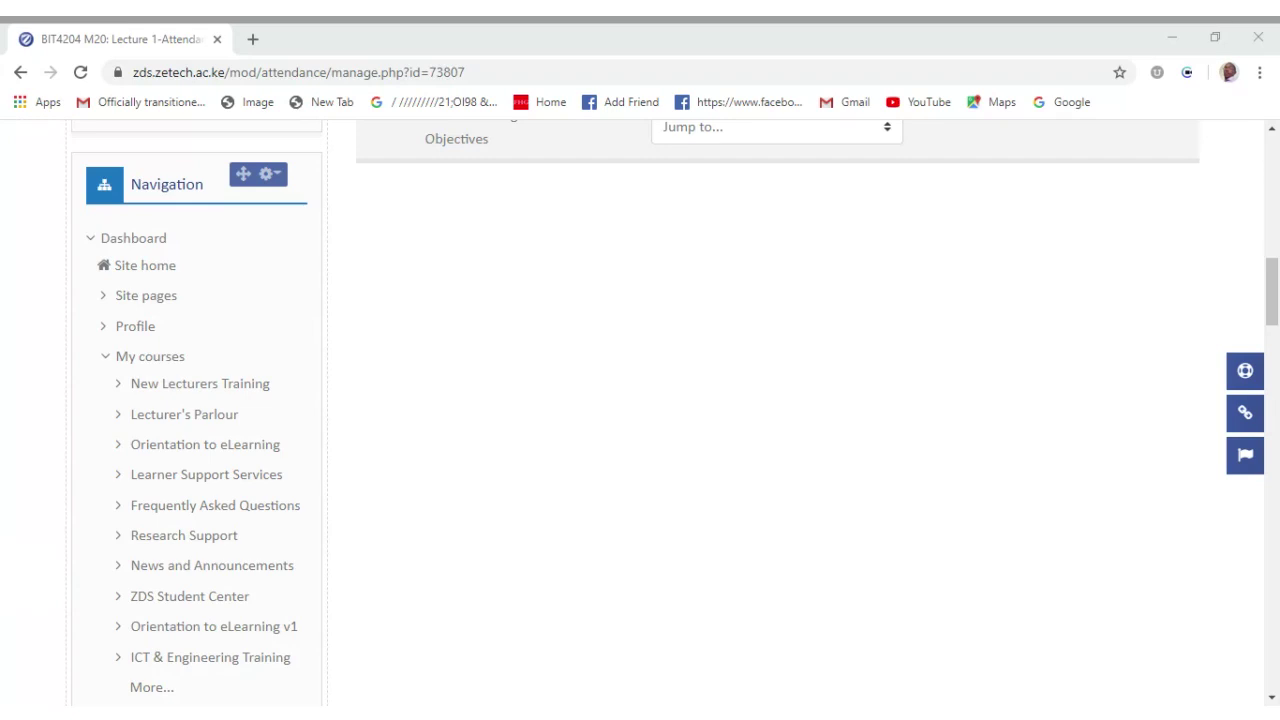
{"action": "left_click", "coordinate": [1199, 434]}
{"action": "left_click_drag", "start_coordinate": [1270, 322], "coordinate": [1268, 287]}
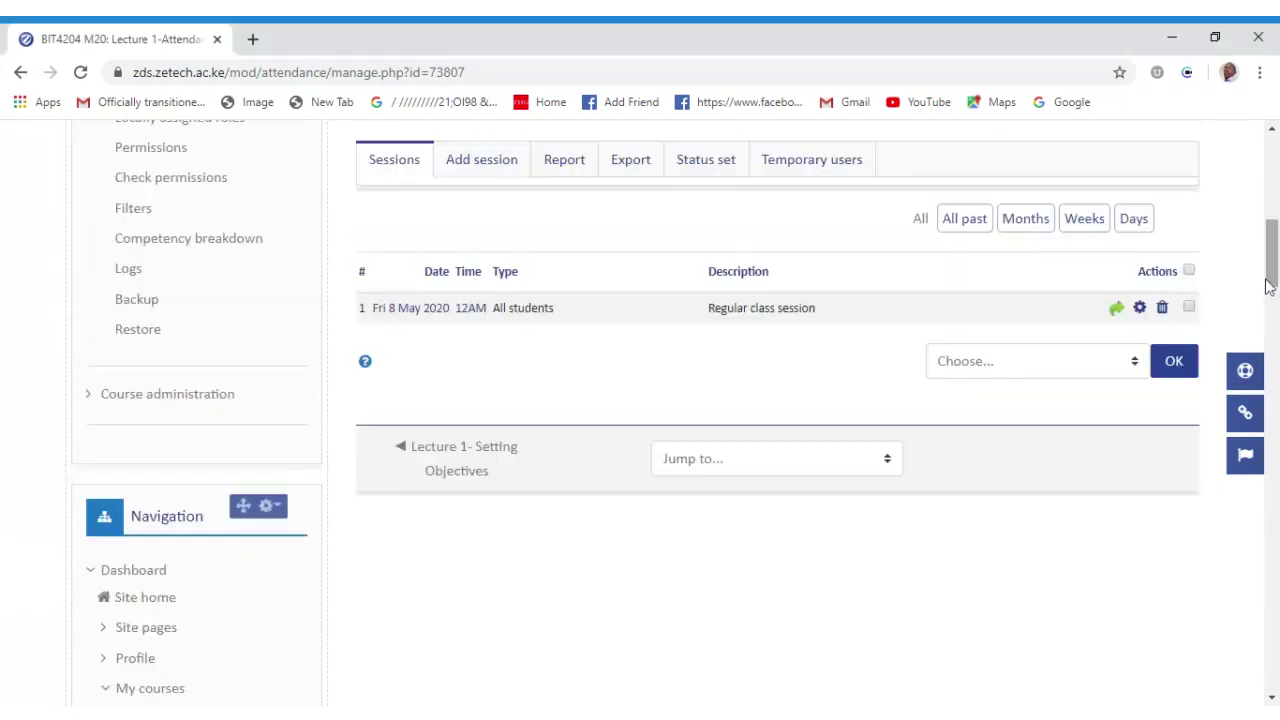
{"action": "left_click", "coordinate": [1117, 310]}
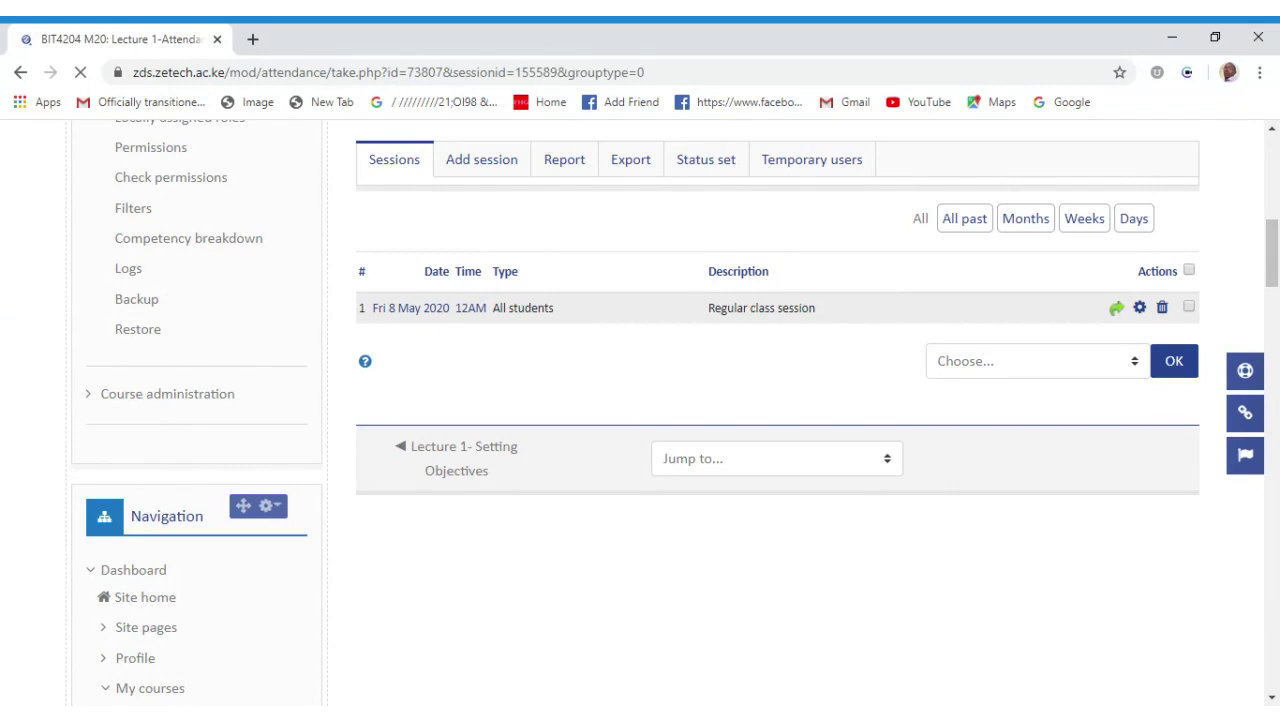
{"action": "scroll", "coordinate": [640, 400], "scroll_direction": "down", "scroll_amount": 10}
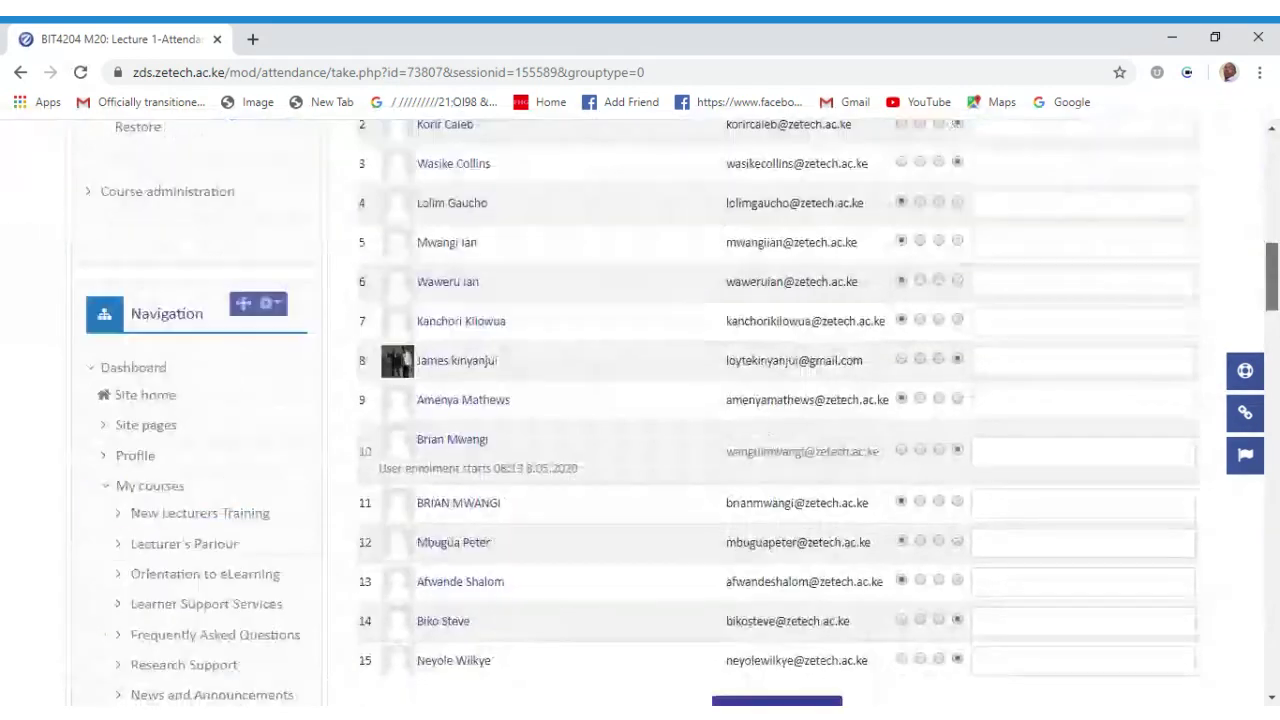
{"action": "scroll", "coordinate": [1273, 322], "scroll_direction": "down", "scroll_amount": 4}
{"action": "scroll", "coordinate": [1273, 322], "scroll_direction": "up", "scroll_amount": 2}
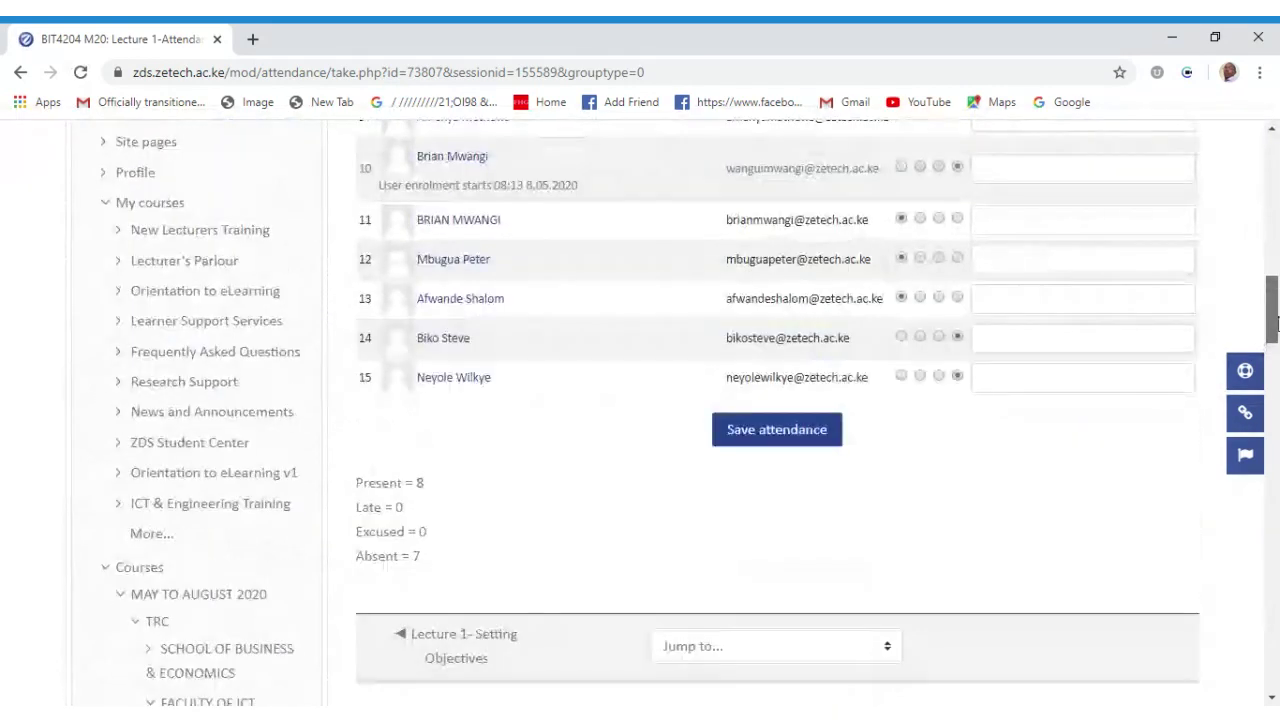
{"action": "scroll", "coordinate": [1273, 322], "scroll_direction": "up", "scroll_amount": 1}
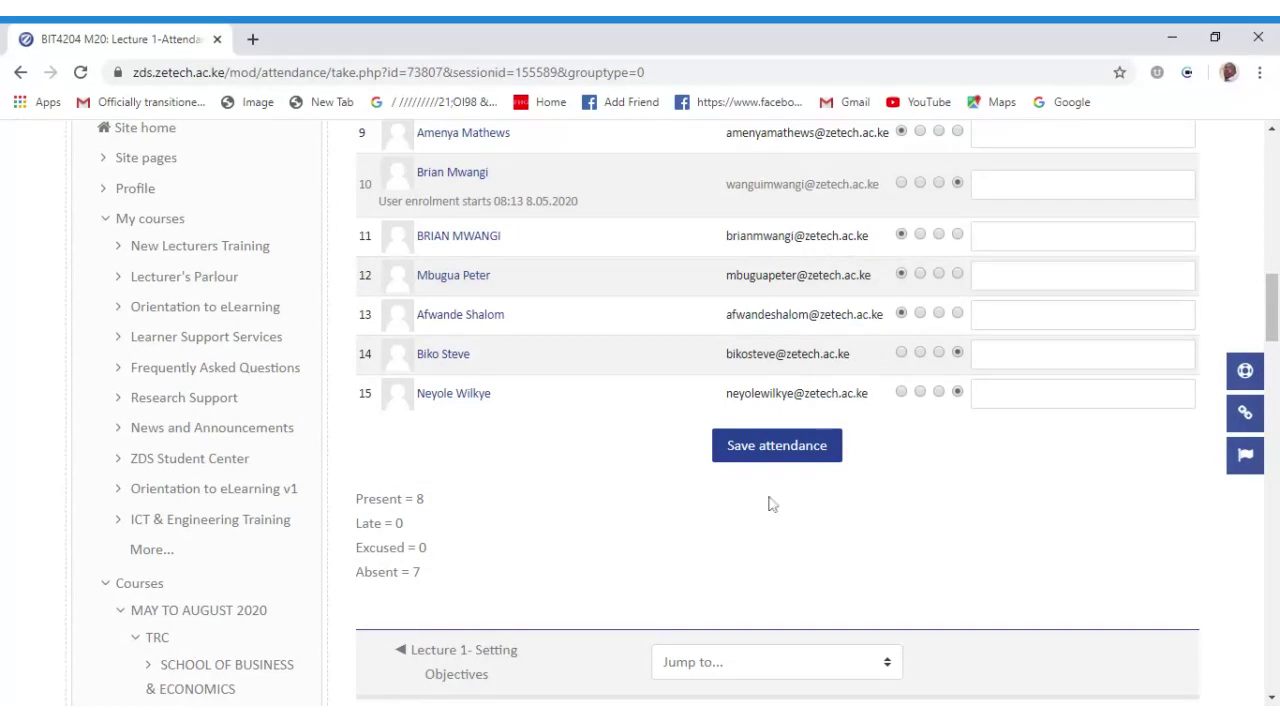
Save the attendance again and return to the Weblogic MAY TO AUGUST 2020 TRC course page
{"action": "left_click", "coordinate": [765, 456]}
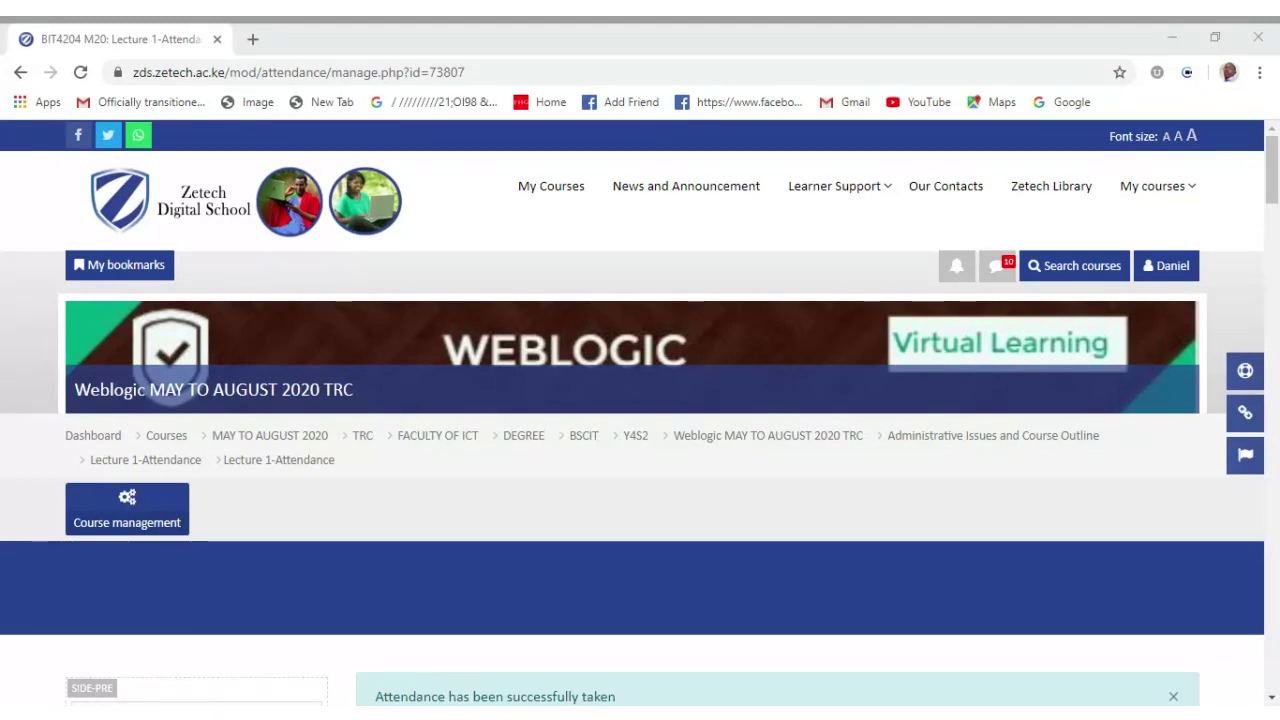
{"action": "key", "text": "alt+Tab"}
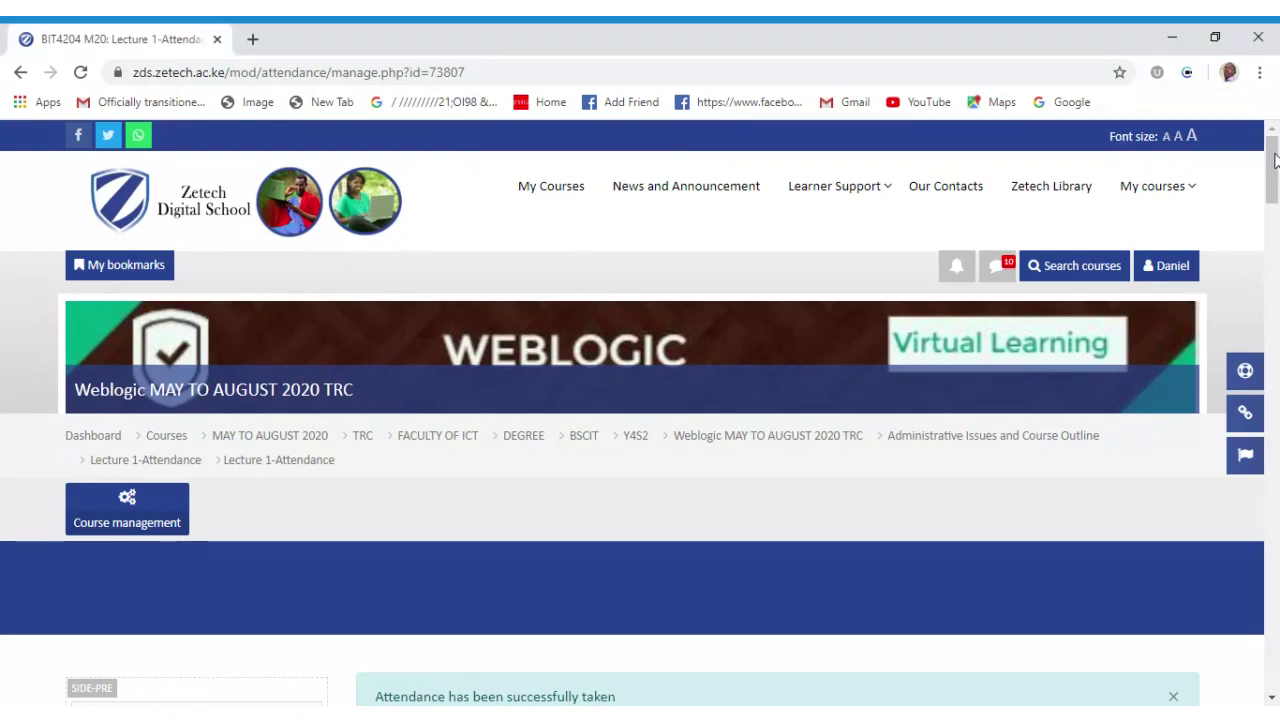
{"action": "left_click_drag", "start_coordinate": [1274, 160], "coordinate": [1275, 190]}
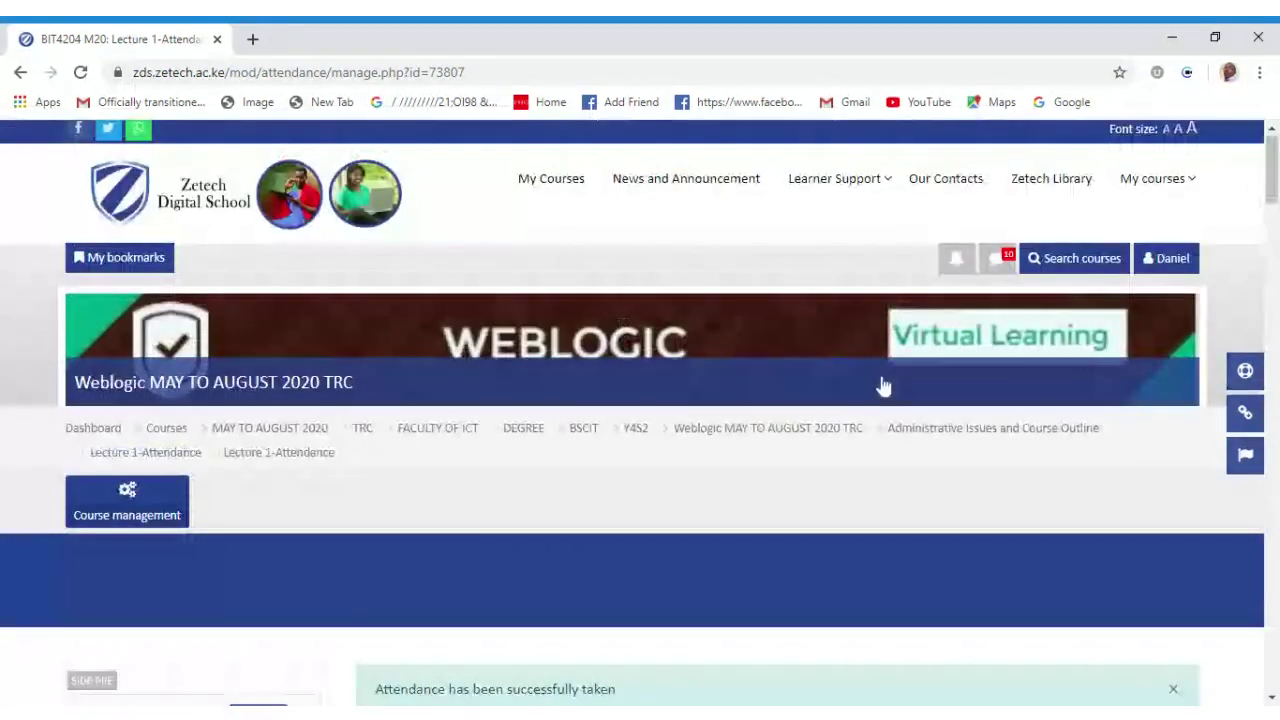
{"action": "left_click", "coordinate": [790, 430]}
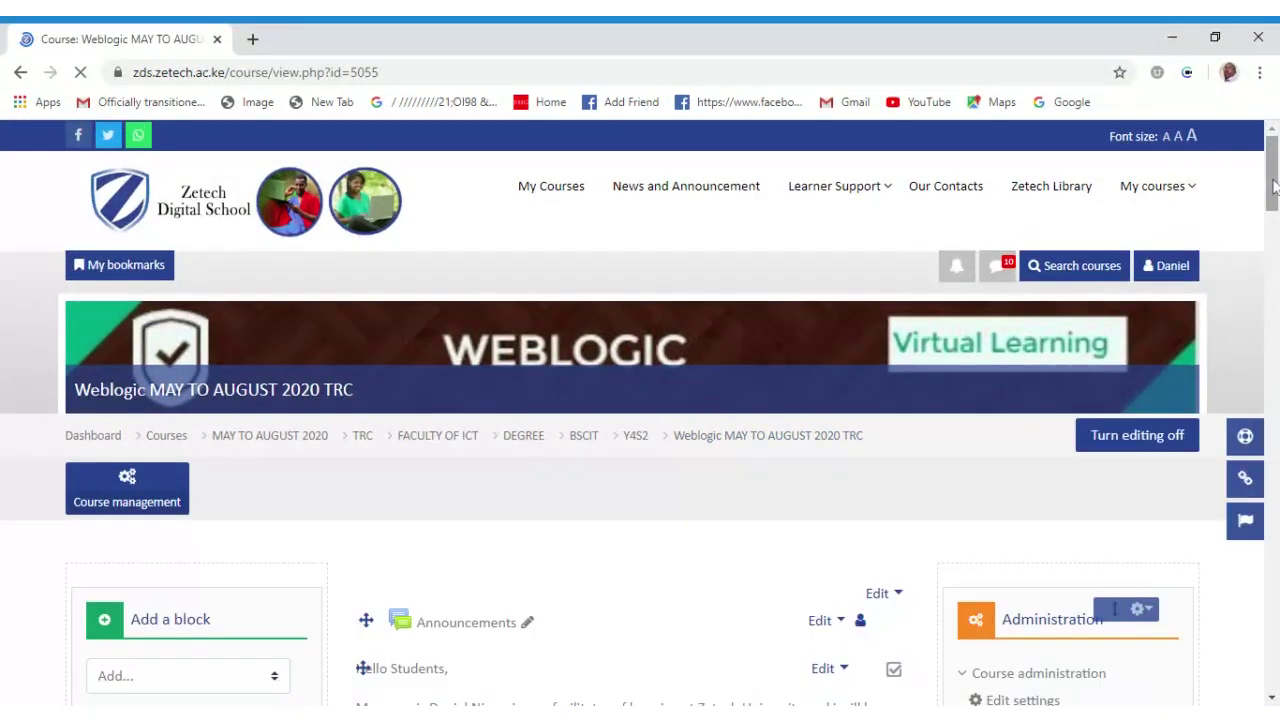
Add a Forum activity to the Administrative Issues and Course Outline section
{"action": "left_click_drag", "start_coordinate": [1274, 185], "coordinate": [1270, 342]}
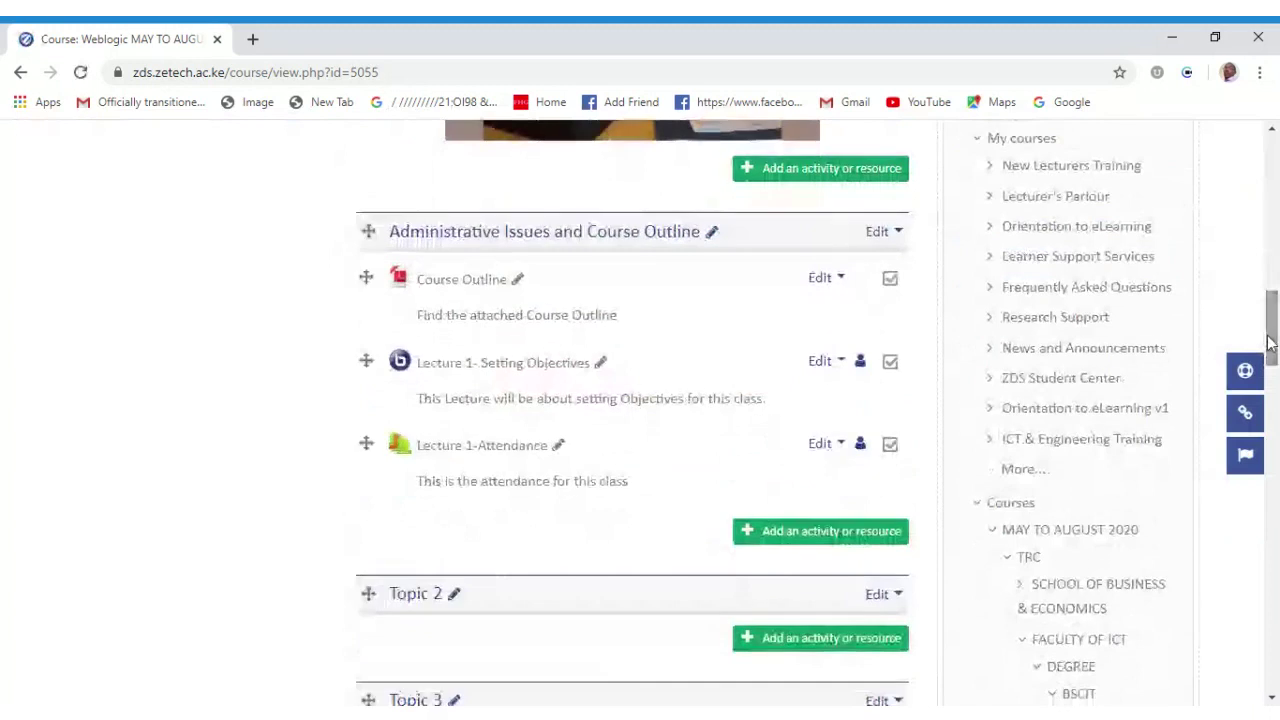
{"action": "left_click", "coordinate": [820, 531]}
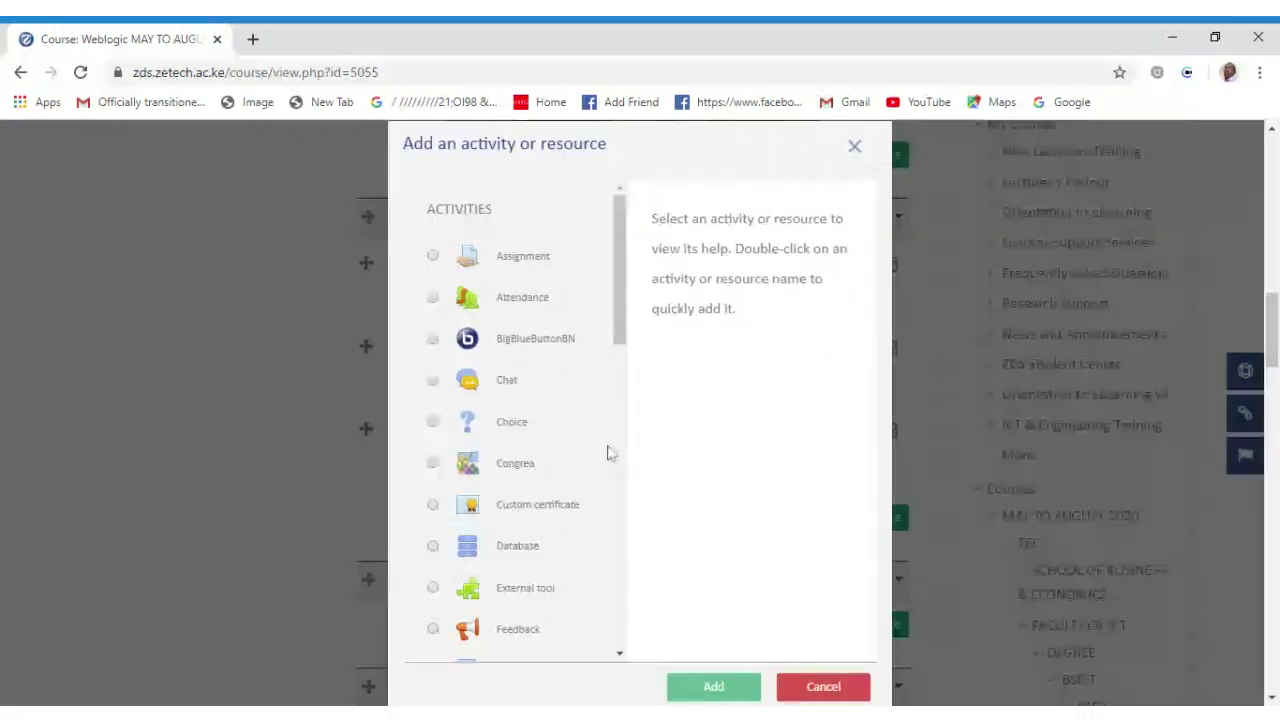
{"action": "left_click_drag", "start_coordinate": [624, 320], "coordinate": [624, 390]}
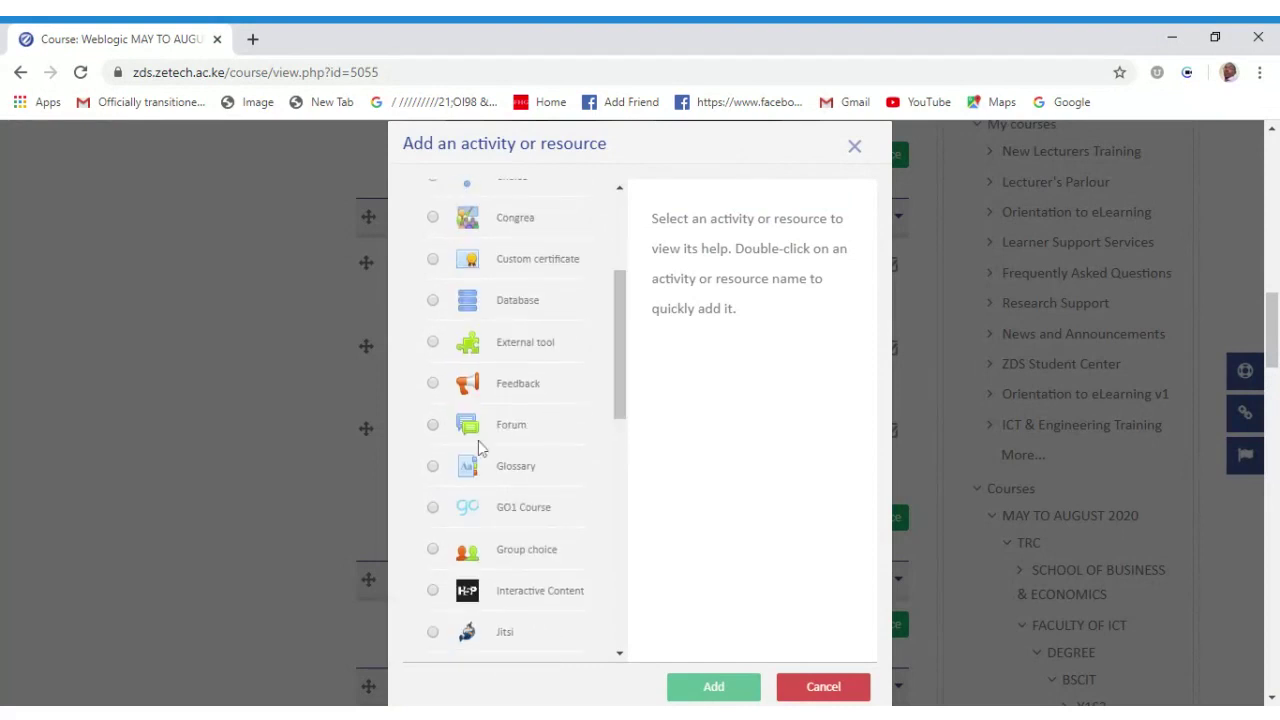
{"action": "left_click", "coordinate": [482, 436]}
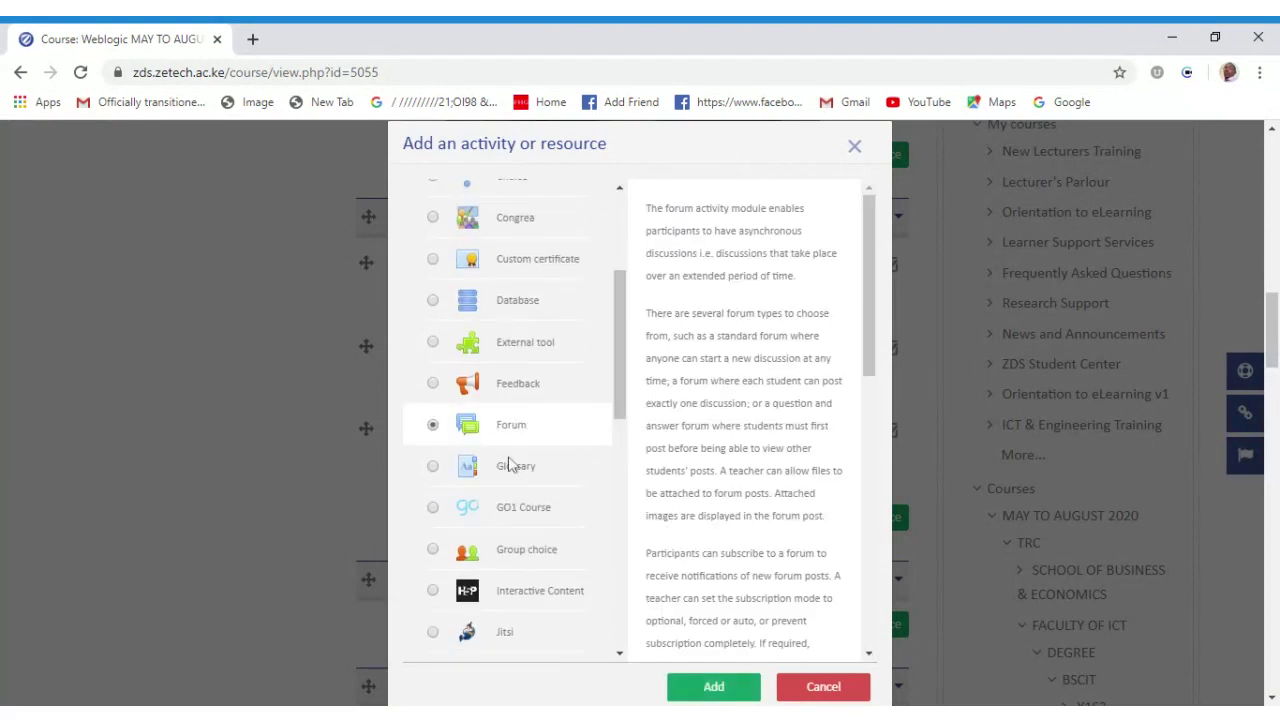
{"action": "left_click", "coordinate": [709, 688]}
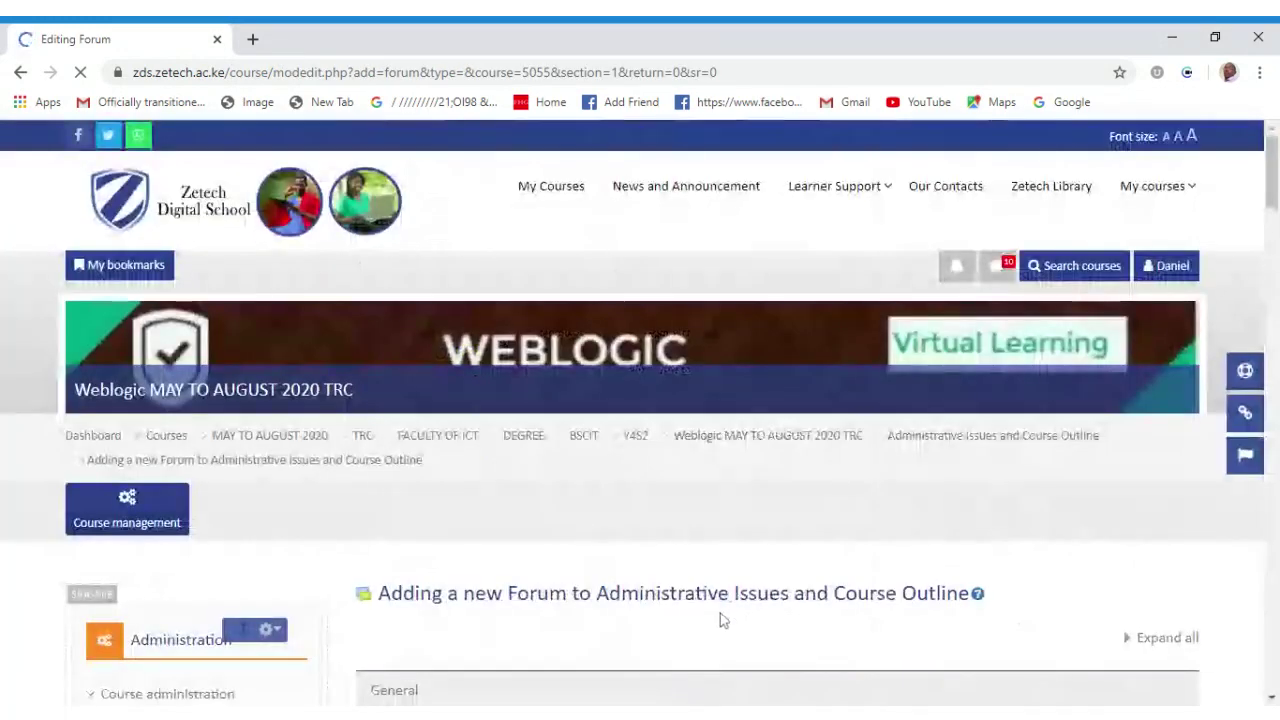
Name the new forum "Setting Objectives"
{"action": "left_click", "coordinate": [1274, 231]}
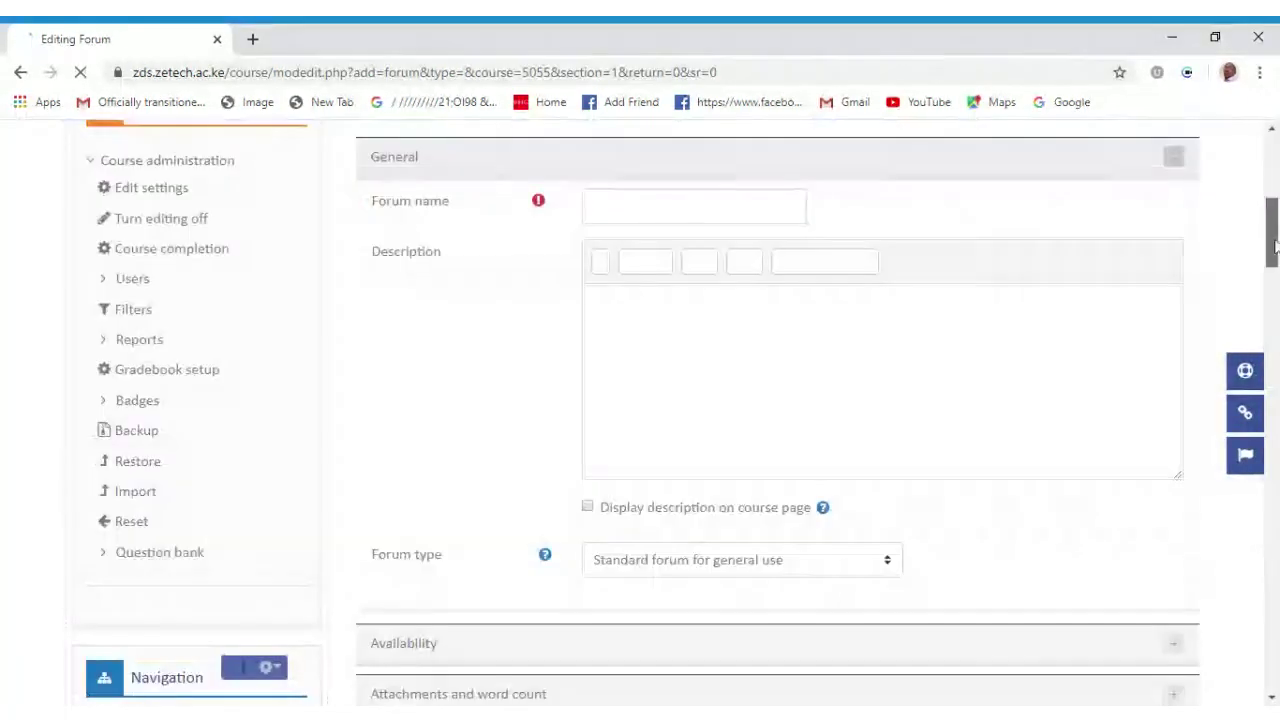
{"action": "left_click", "coordinate": [628, 205]}
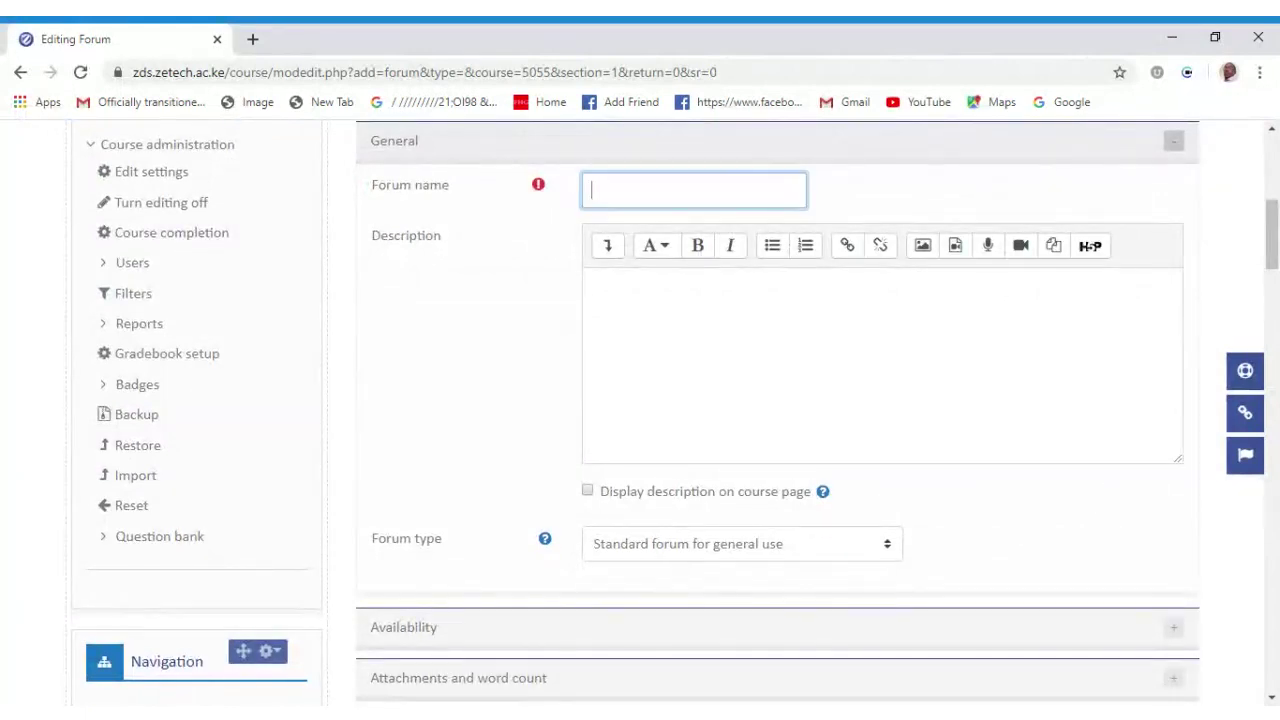
{"action": "type", "text": "Seeting"}
{"action": "key", "text": "BackSpace"}
{"action": "key", "text": "BackSpace"}
{"action": "key", "text": "BackSpace"}
{"action": "key", "text": "BackSpace"}
{"action": "key", "text": "BackSpace"}
{"action": "key", "text": "BackSpace"}
{"action": "type", "text": "tting Objectives"}
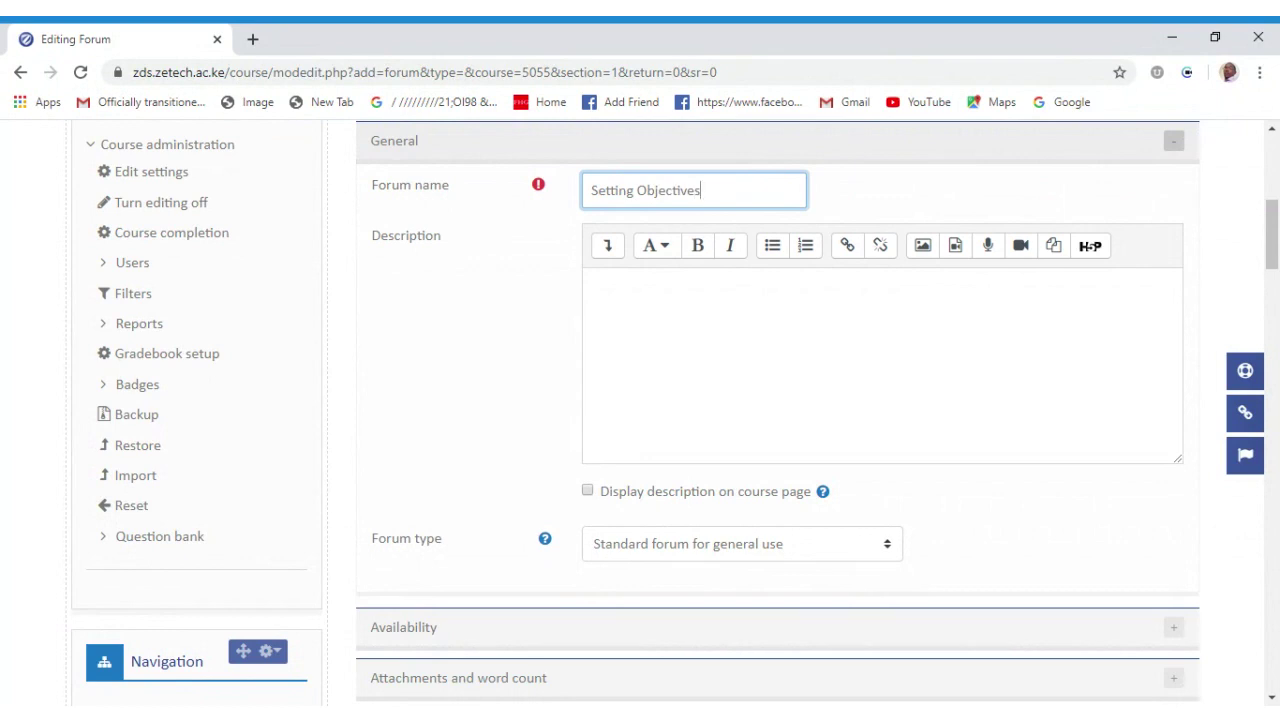
Display the description on the course page and begin it with "Please feel free to share the expectations you have from this class."
{"action": "left_click", "coordinate": [600, 290]}
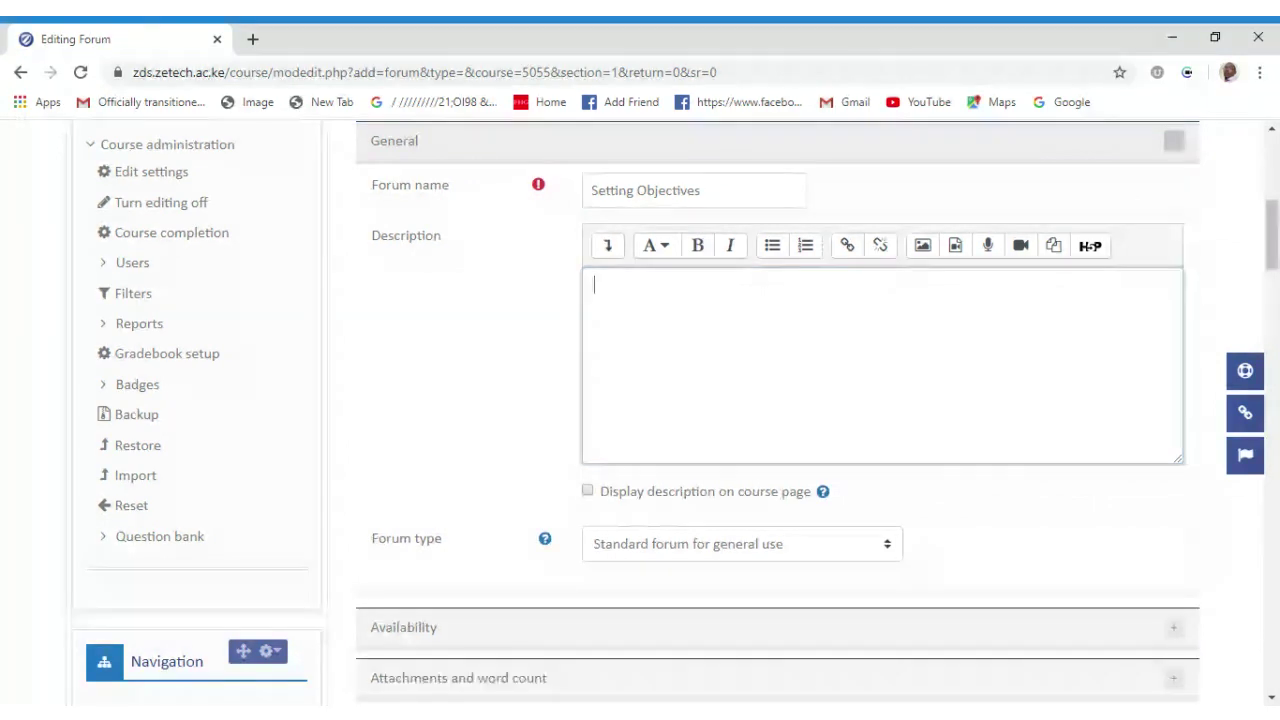
{"action": "left_click", "coordinate": [588, 491]}
{"action": "type", "text": "Pla"}
{"action": "type", "text": "as"}
{"action": "type", "text": "e fee"}
{"action": "type", "text": "l free"}
{"action": "type", "text": "to share th"}
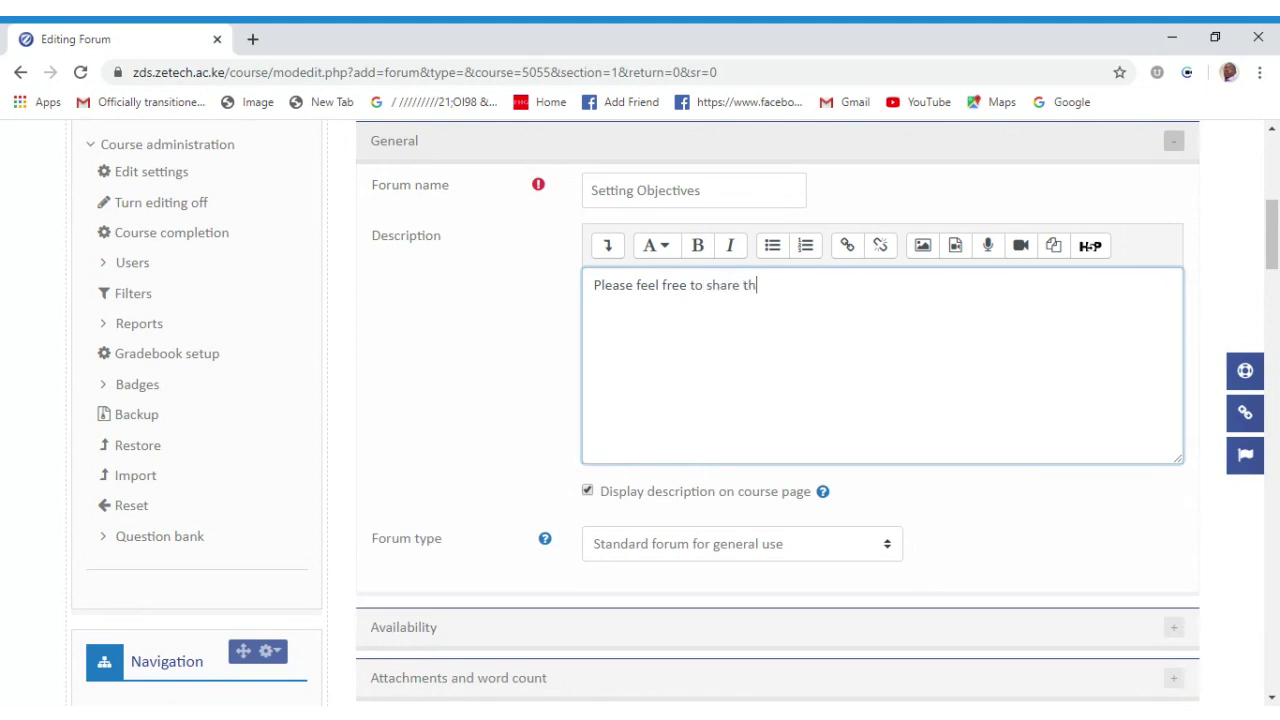
{"action": "type", "text": "e expectations you have i"}
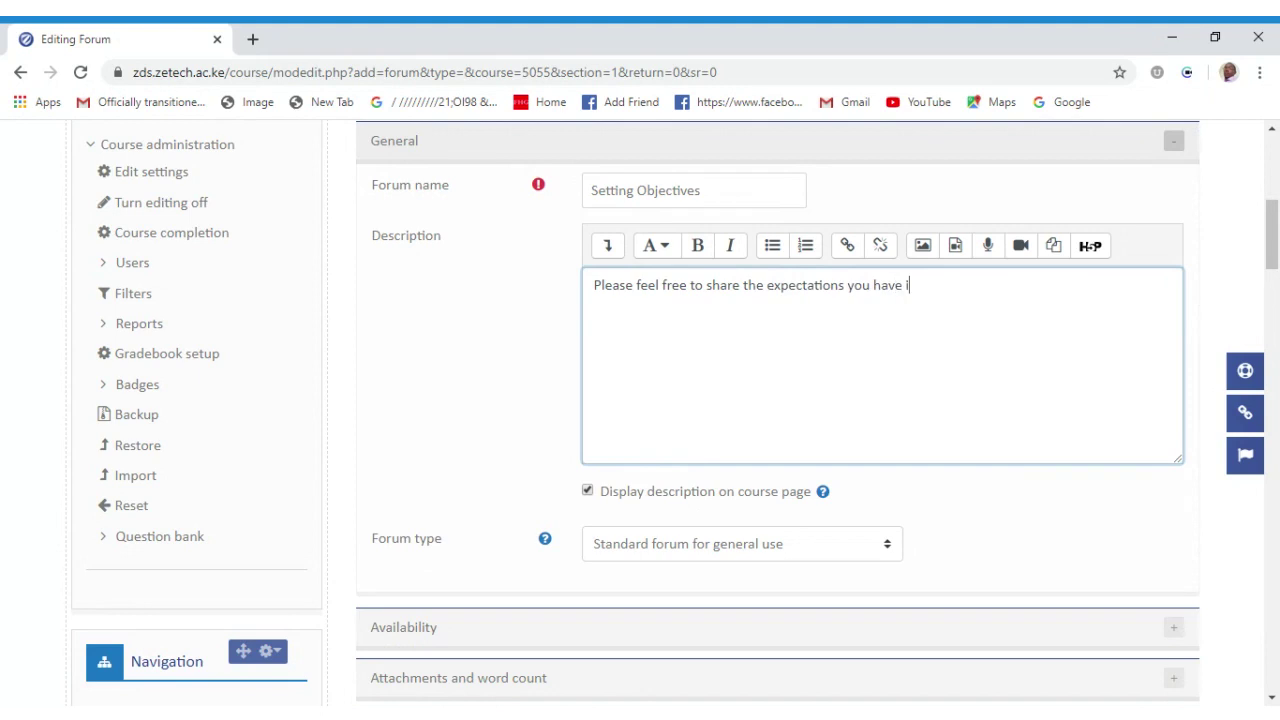
{"action": "key", "text": "BackSpace"}
{"action": "type", "text": "from this class."}
Add a second description paragraph reading "I also welcome you to ask any questions you may have regarding this class."
{"action": "key", "text": "Return"}
{"action": "type", "text": "I also welcome"}
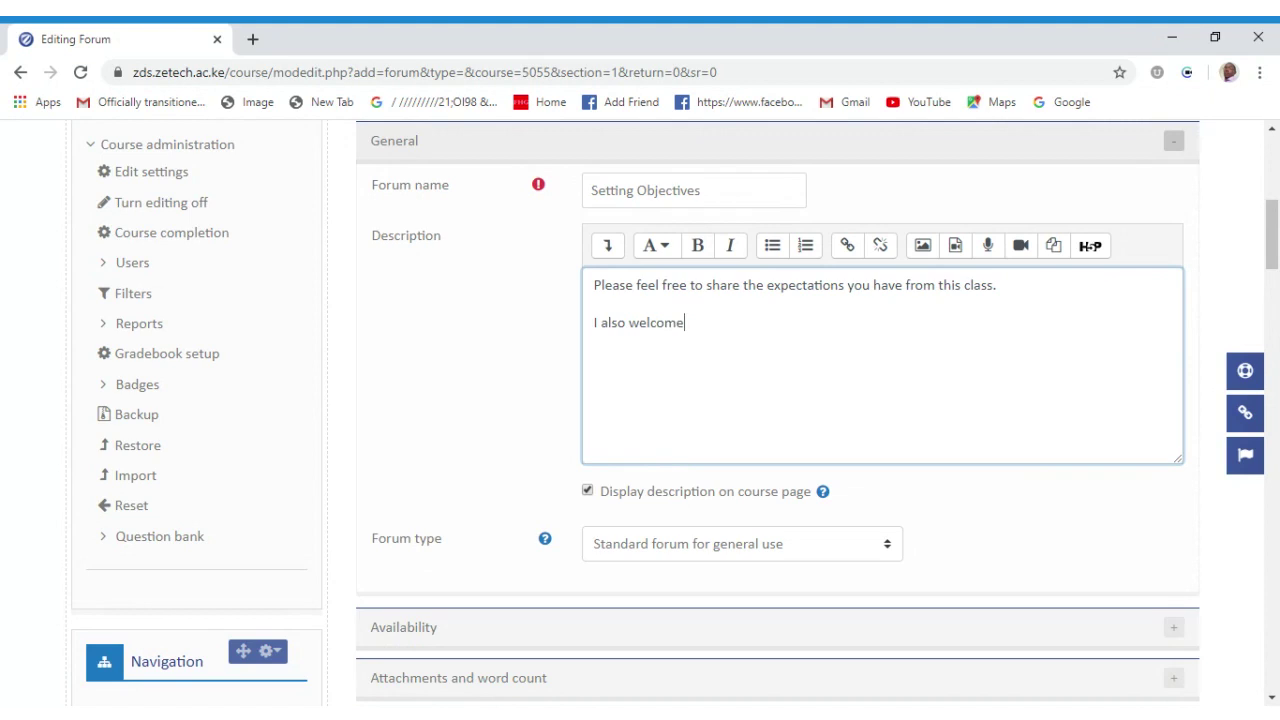
{"action": "type", "text": " you to"}
{"action": "type", "text": "askany"}
{"action": "key", "text": "BackSpace"}
{"action": "key", "text": "BackSpace"}
{"action": "key", "text": "BackSpace"}
{"action": "type", "text": "any questions you m"}
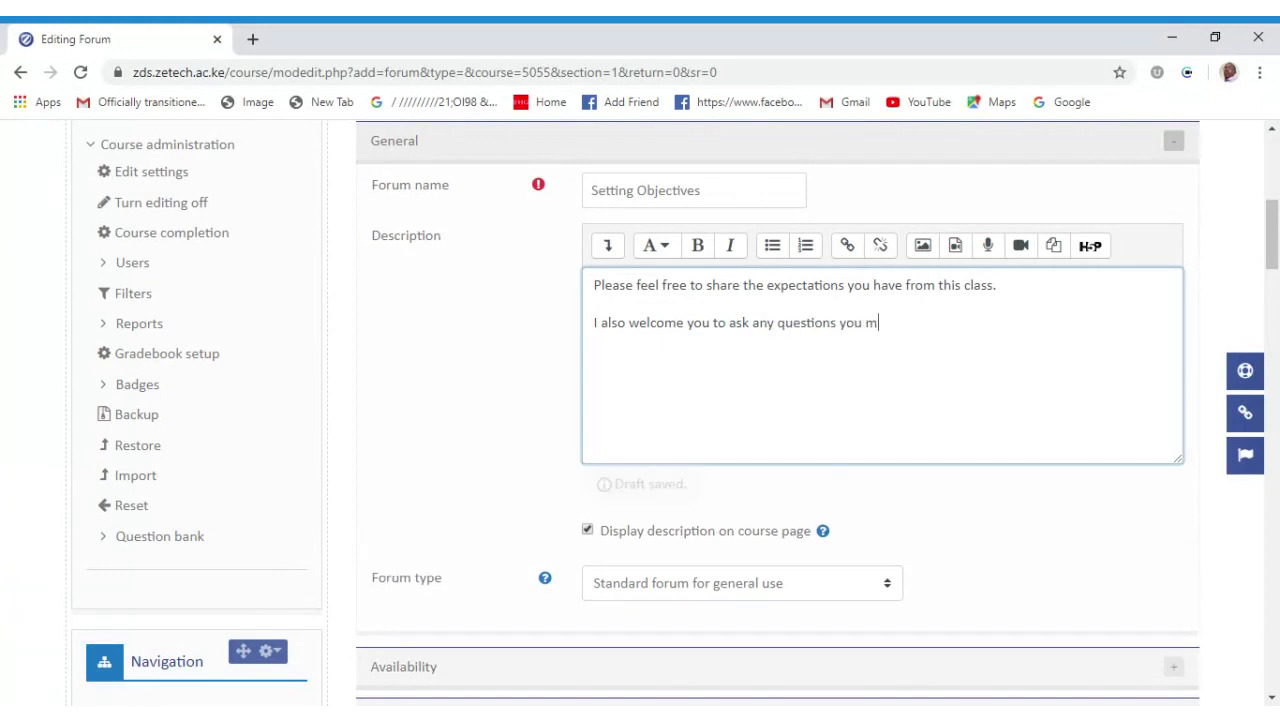
{"action": "type", "text": "ay ha"}
{"action": "type", "text": "ve r"}
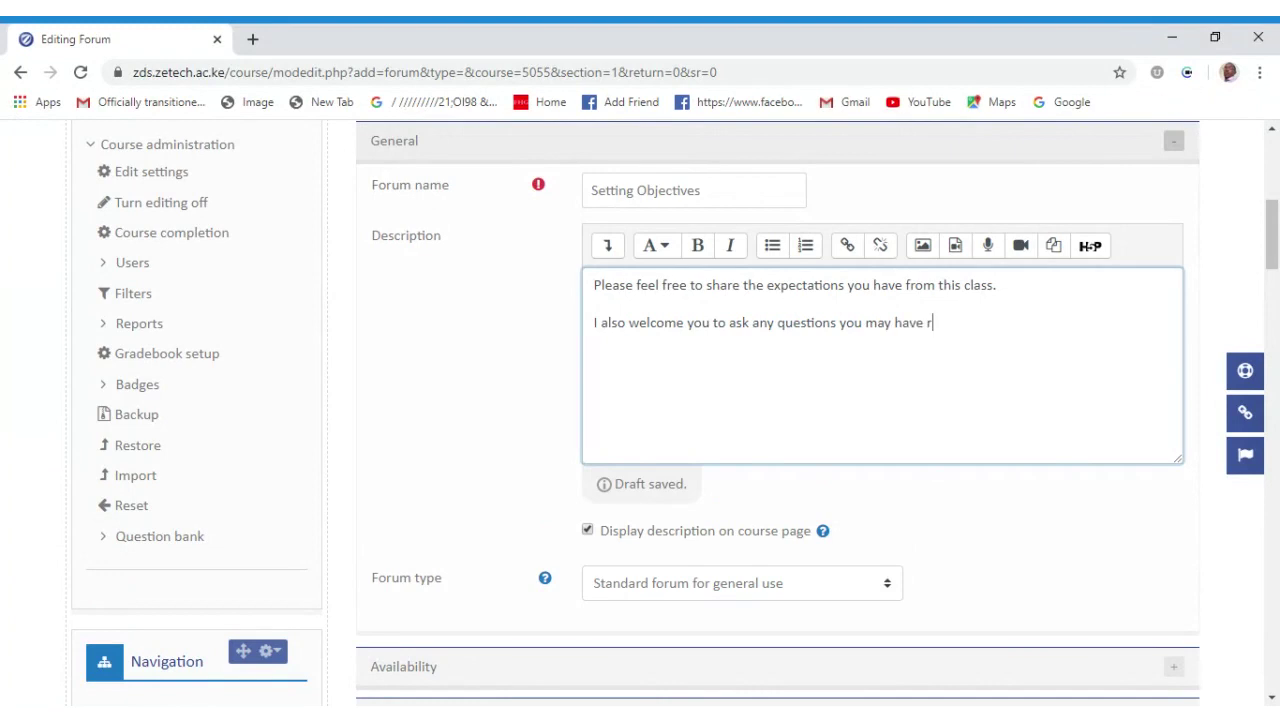
{"action": "type", "text": "elgarding thi"}
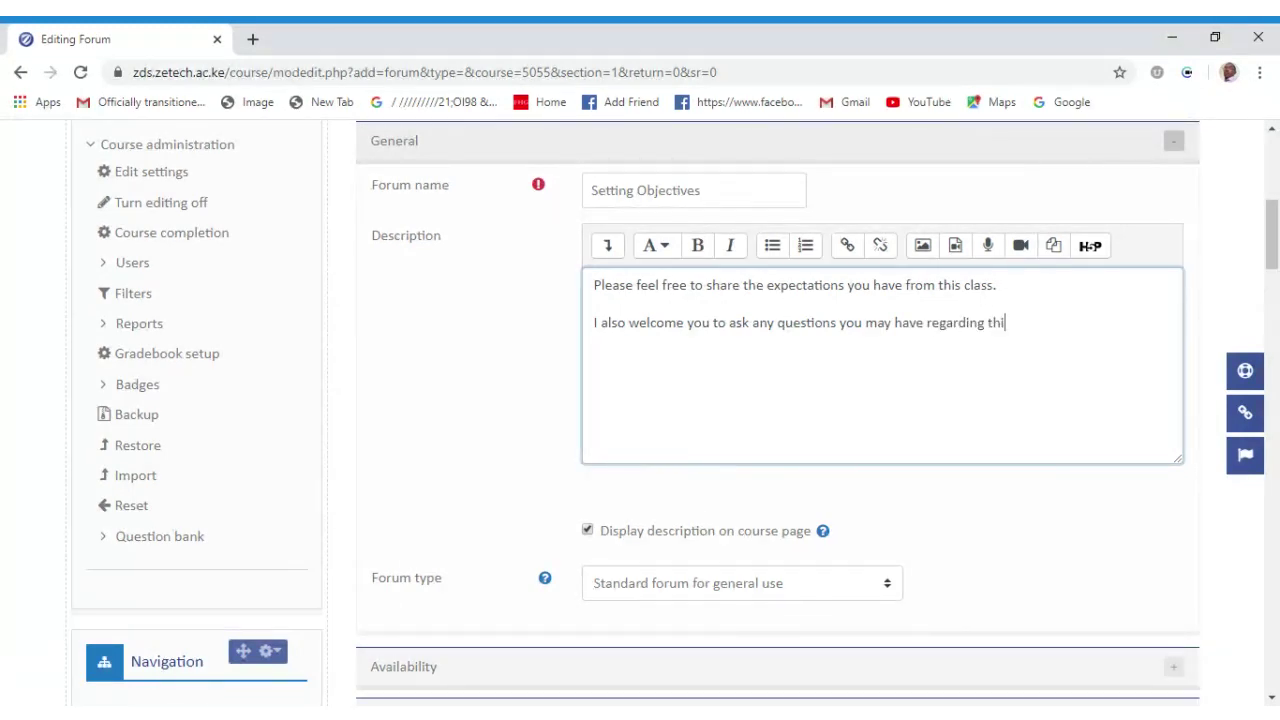
{"action": "type", "text": "s class."}
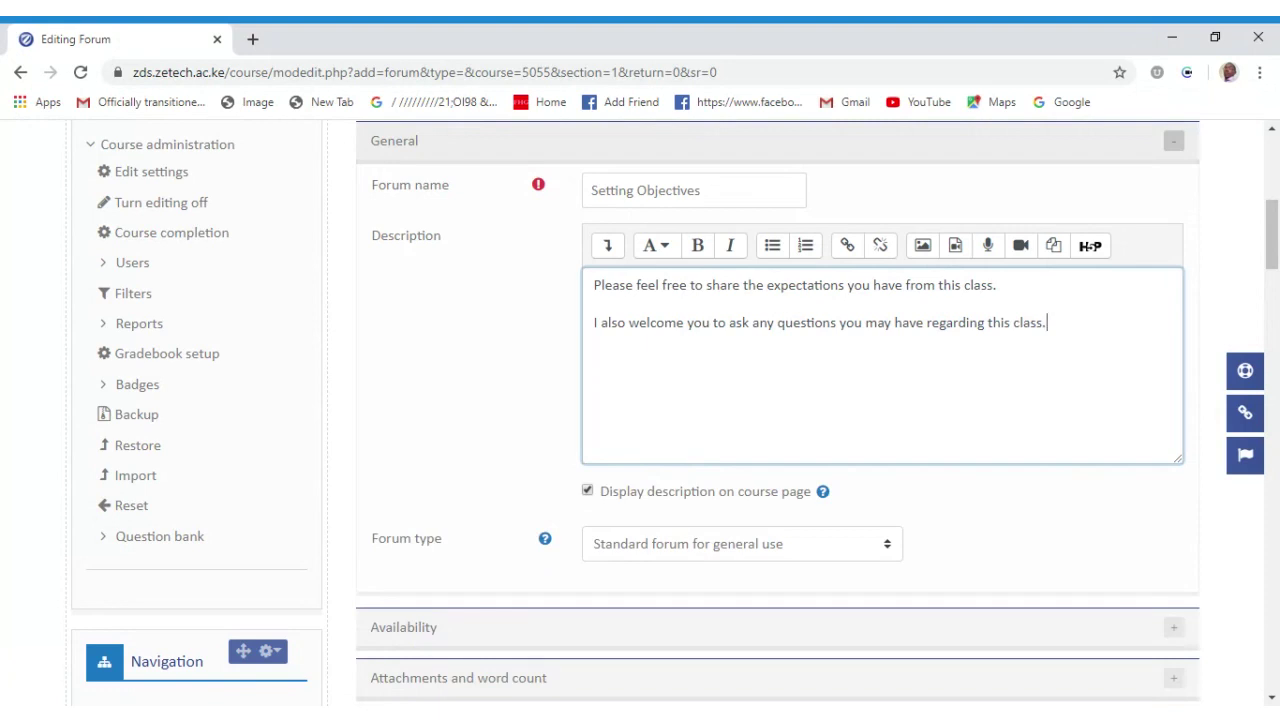
End the forum description with a "Thank You" paragraph and select the whole description text
{"action": "key", "text": "Return"}
{"action": "type", "text": "Thank You"}
{"action": "key", "text": "ctrl+shift+Up"}
{"action": "key", "text": "ctrl+shift+Up"}
{"action": "key", "text": "ctrl+shift+Up"}
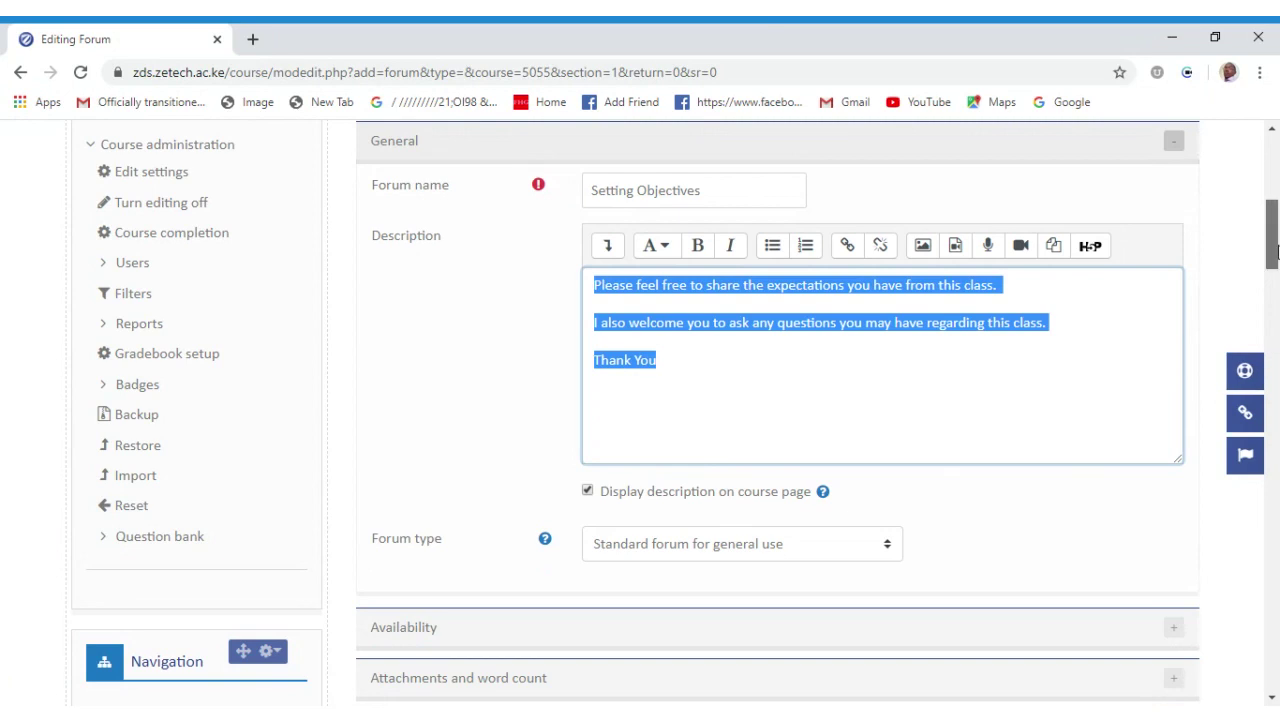
Expand the forum's Availability settings to check the due and cut-off dates, and save the forum, returning to the course
{"action": "left_click_drag", "start_coordinate": [1273, 253], "coordinate": [1274, 296]}
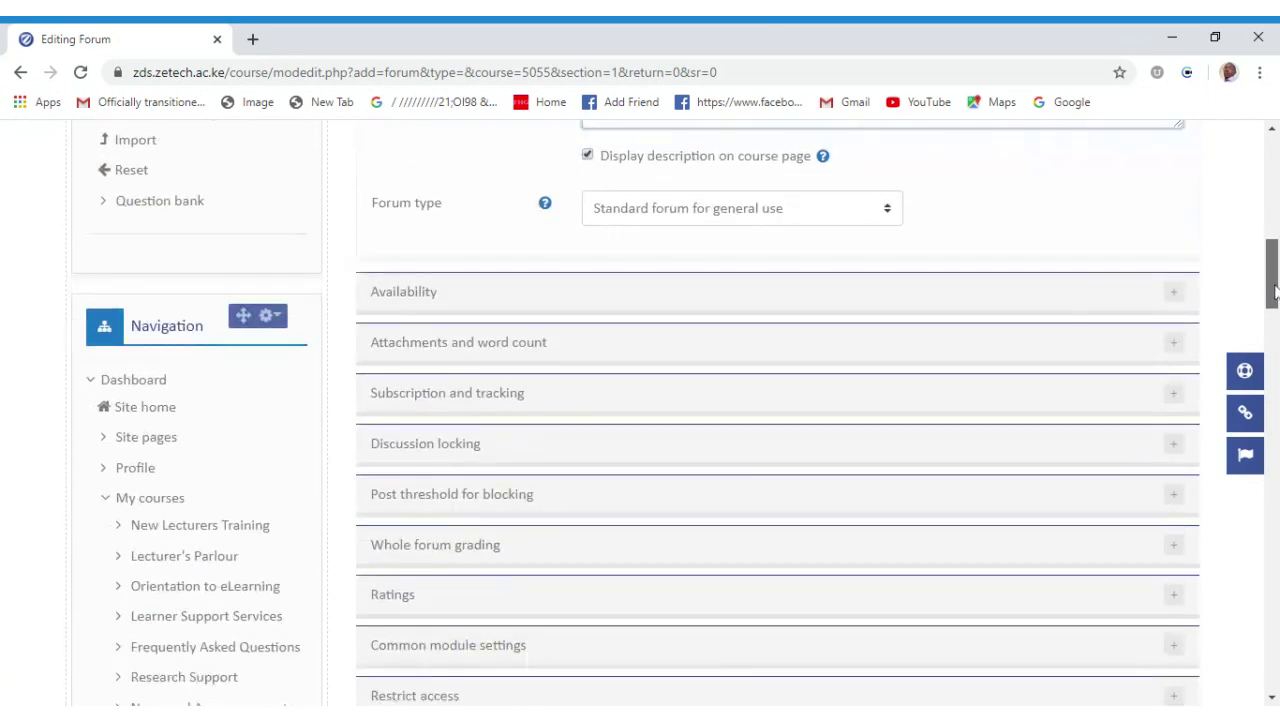
{"action": "left_click", "coordinate": [1062, 291]}
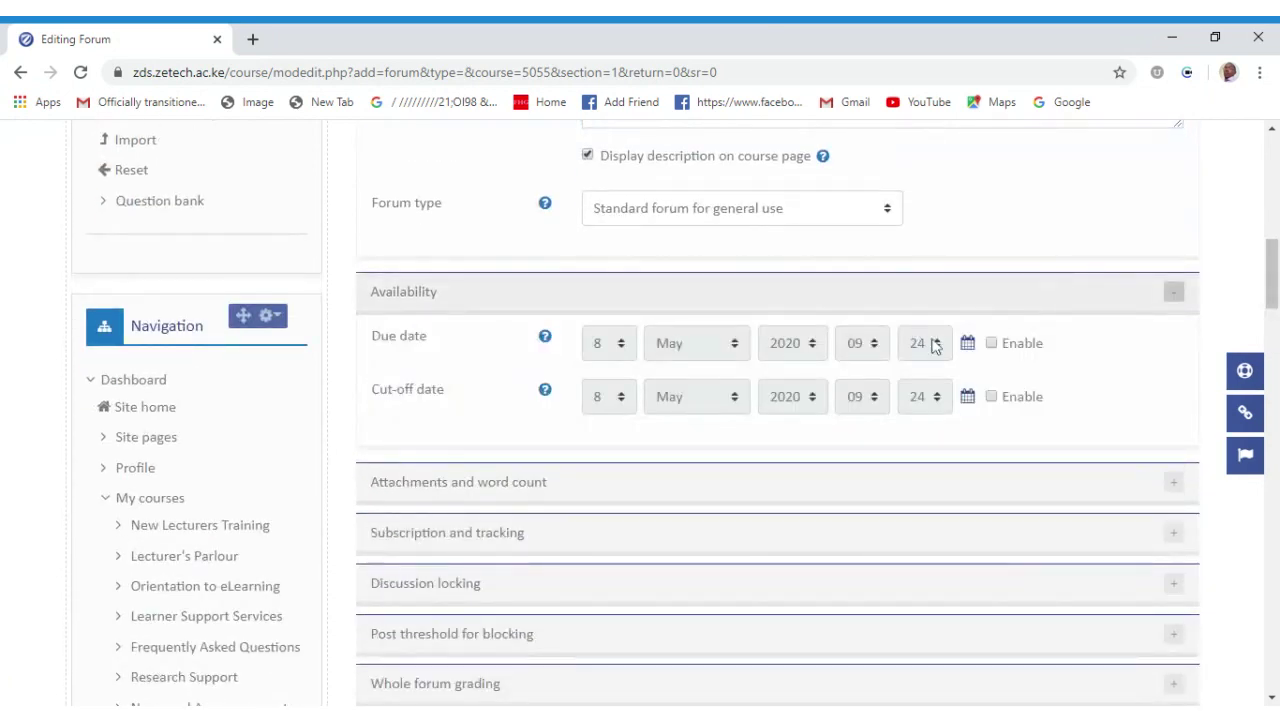
{"action": "left_click", "coordinate": [990, 345]}
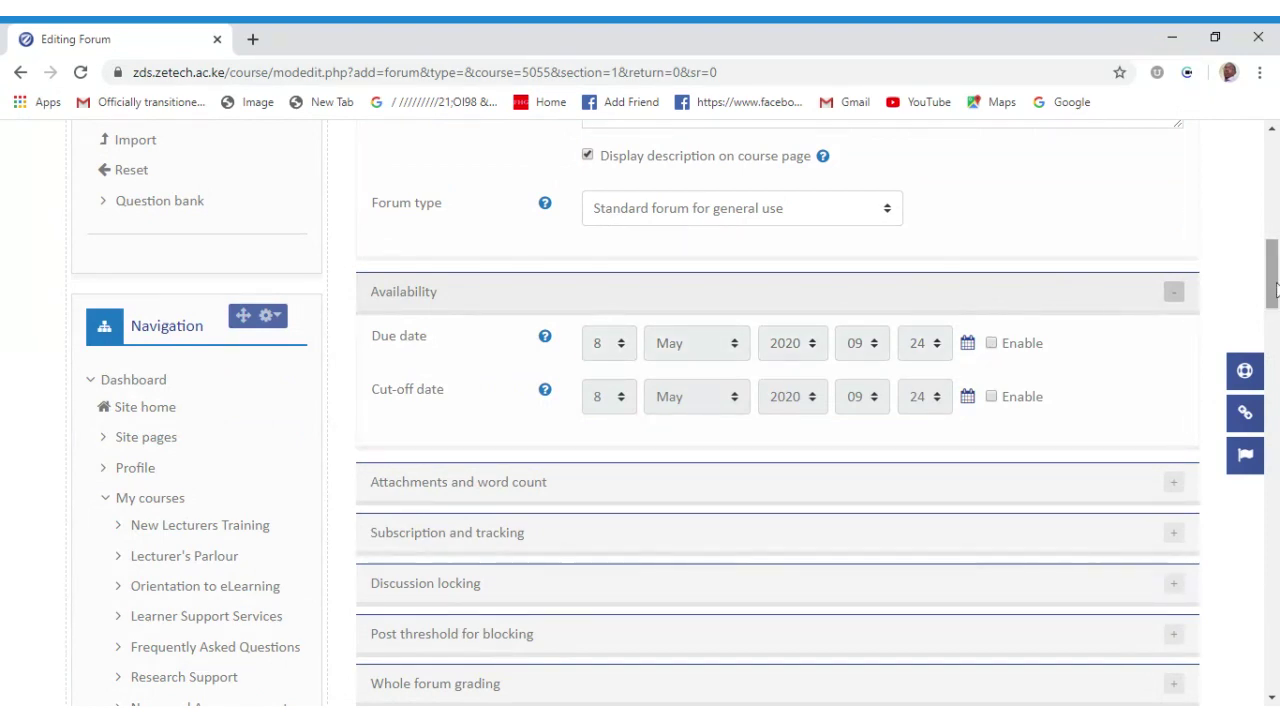
{"action": "left_click_drag", "start_coordinate": [1271, 300], "coordinate": [1272, 393]}
{"action": "left_click", "coordinate": [680, 205]}
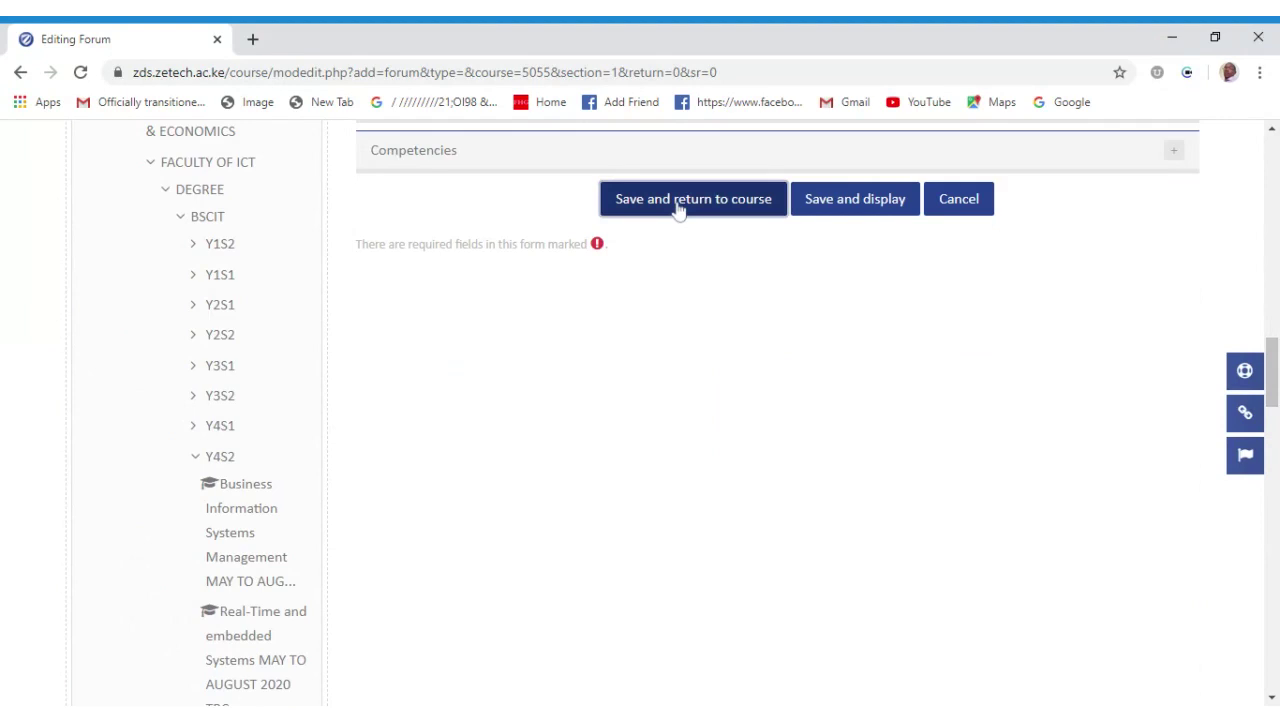